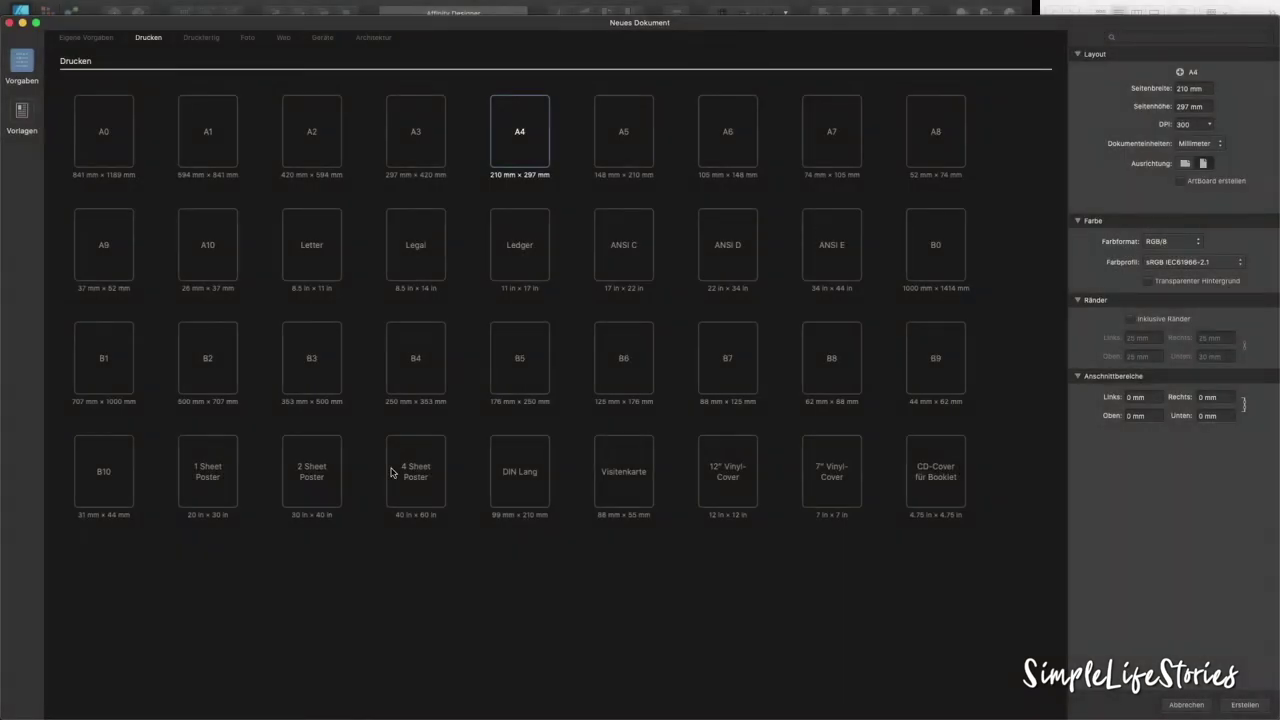
Create a blank 12 × 12 in document from the Drucken preset 12" Vinyl-Cover
{"action": "left_click", "coordinate": [715, 470]}
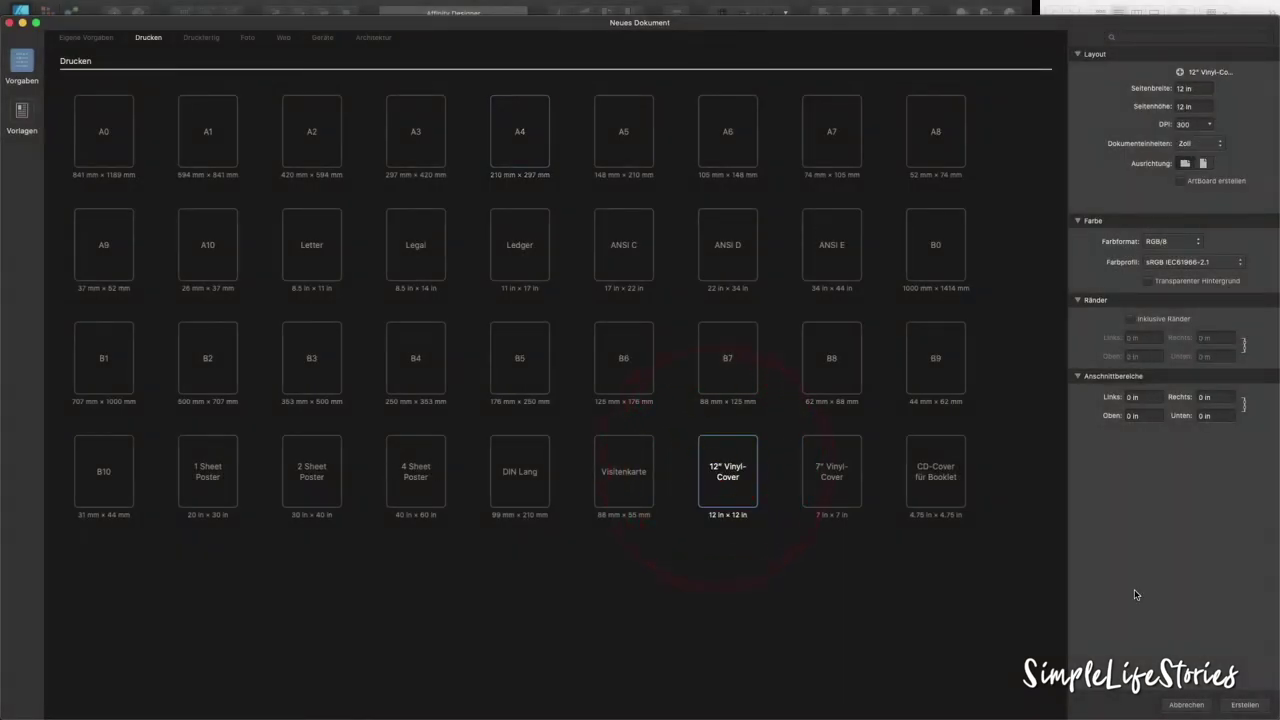
{"action": "left_click", "coordinate": [1239, 705]}
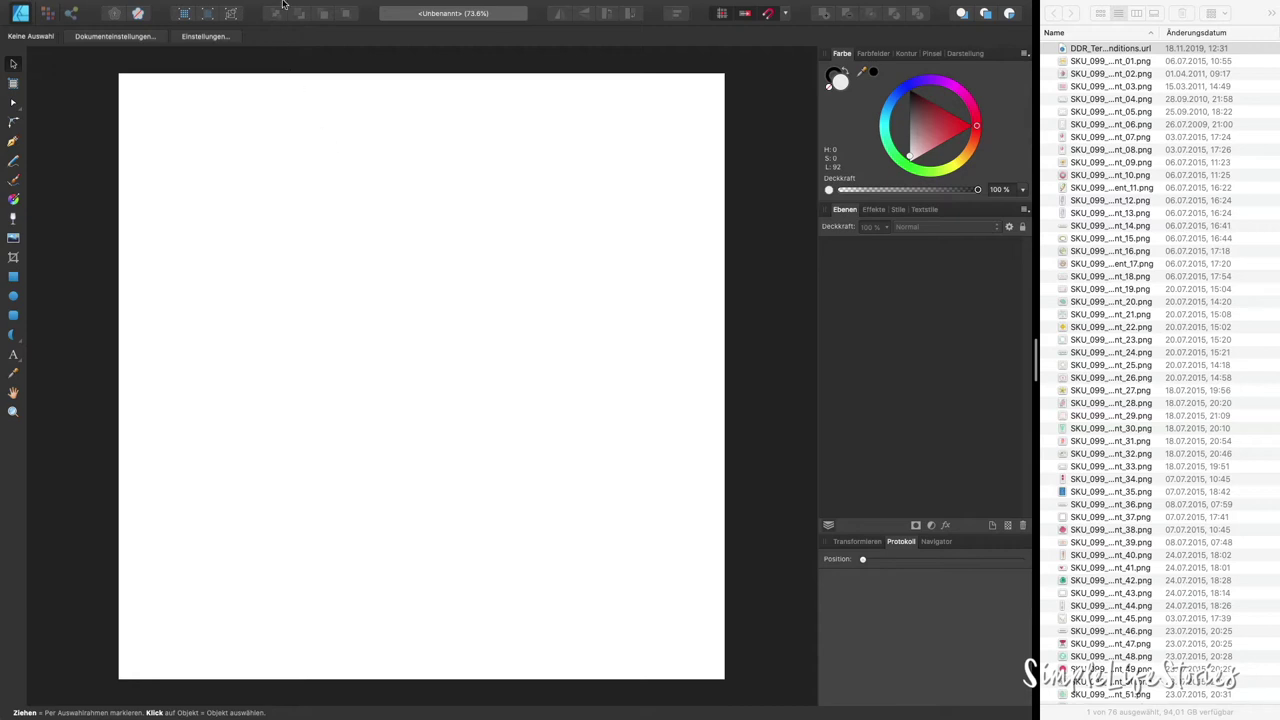
Show the Assets panel from Ansicht > Studio and add a new asset category
{"action": "left_click", "coordinate": [364, 7]}
{"action": "mouse_move", "coordinate": [458, 248]}
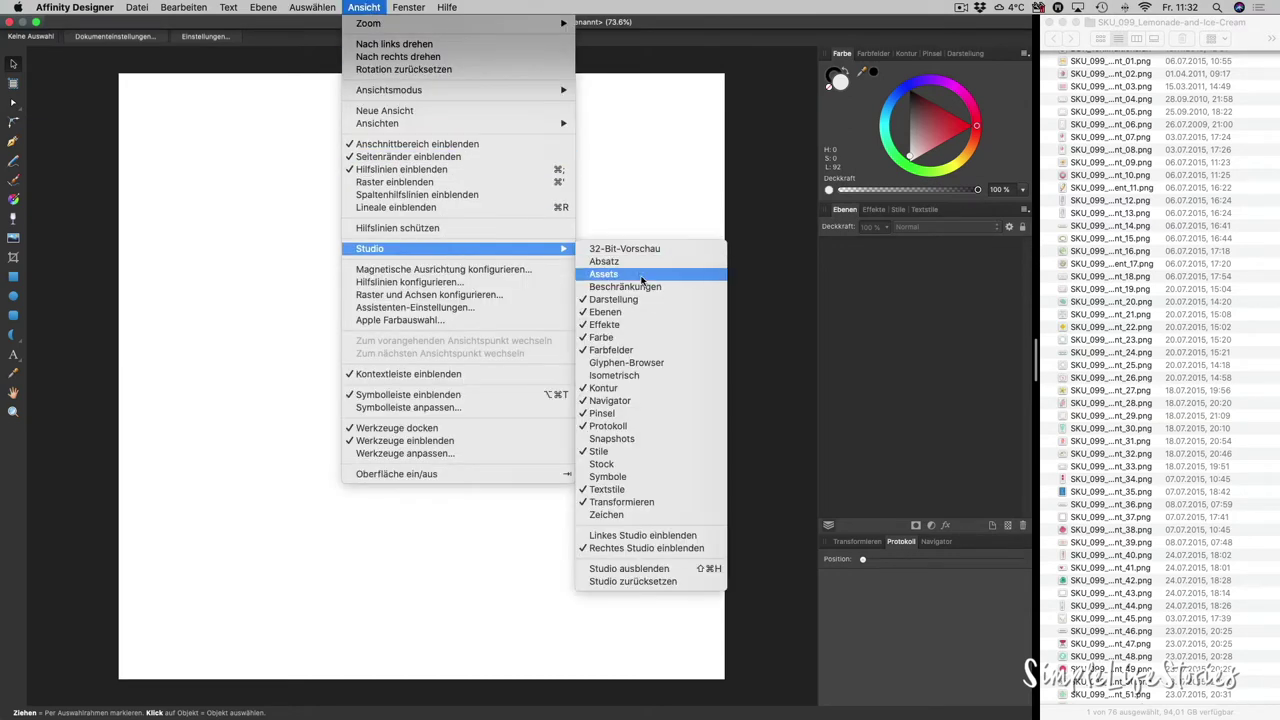
{"action": "left_click", "coordinate": [641, 275]}
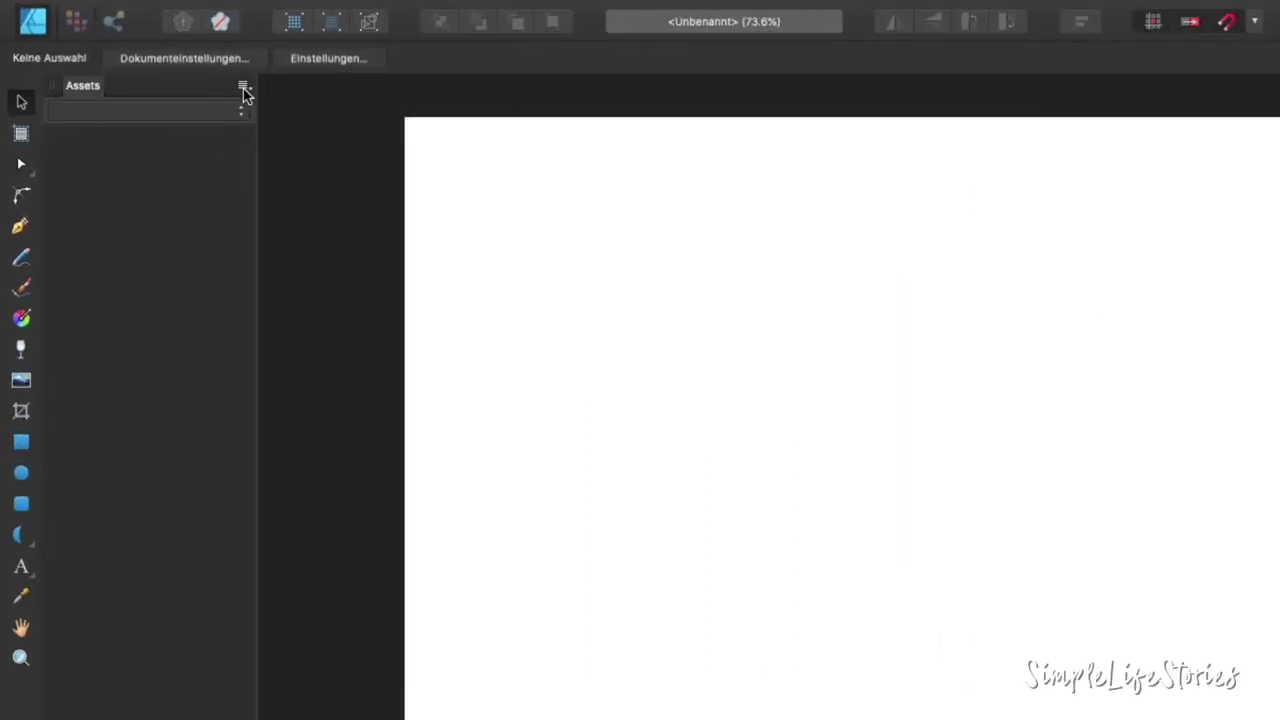
{"action": "left_click", "coordinate": [244, 87]}
{"action": "left_click", "coordinate": [334, 108]}
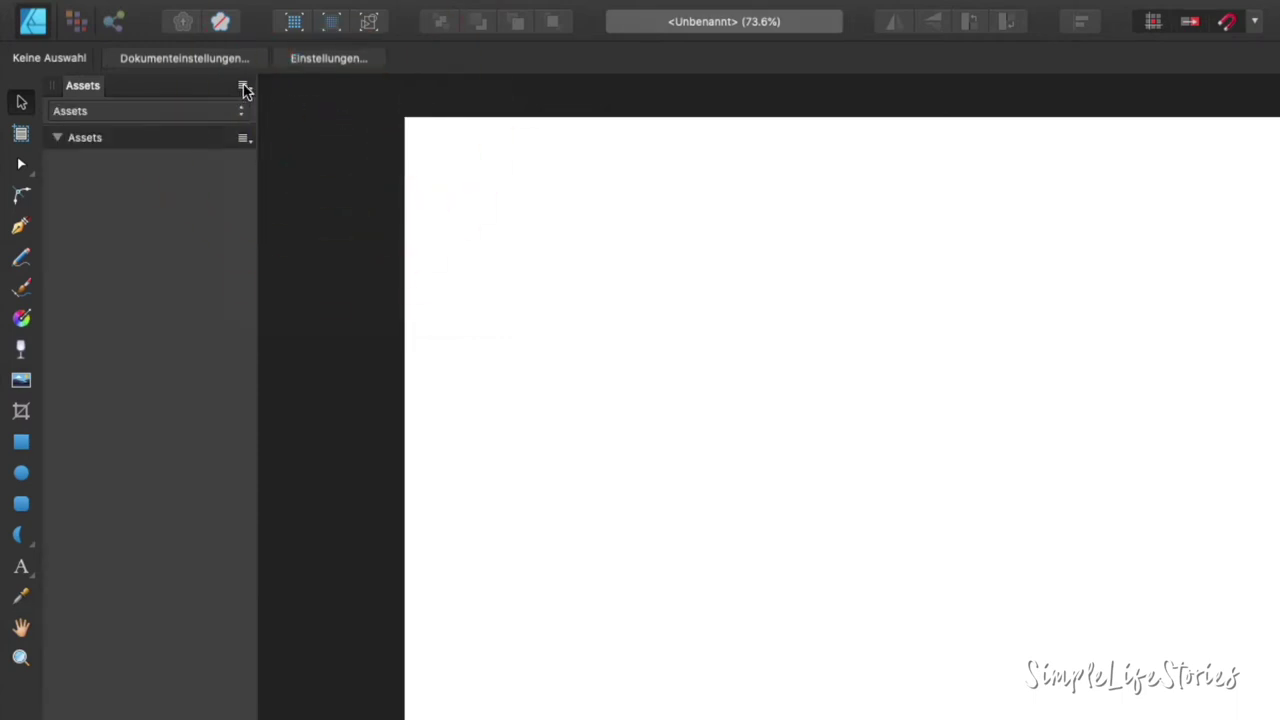
Rename the new asset category to 'Digital Scrapbooking Kits' via Kategorie umbenennen
{"action": "left_click", "coordinate": [245, 91]}
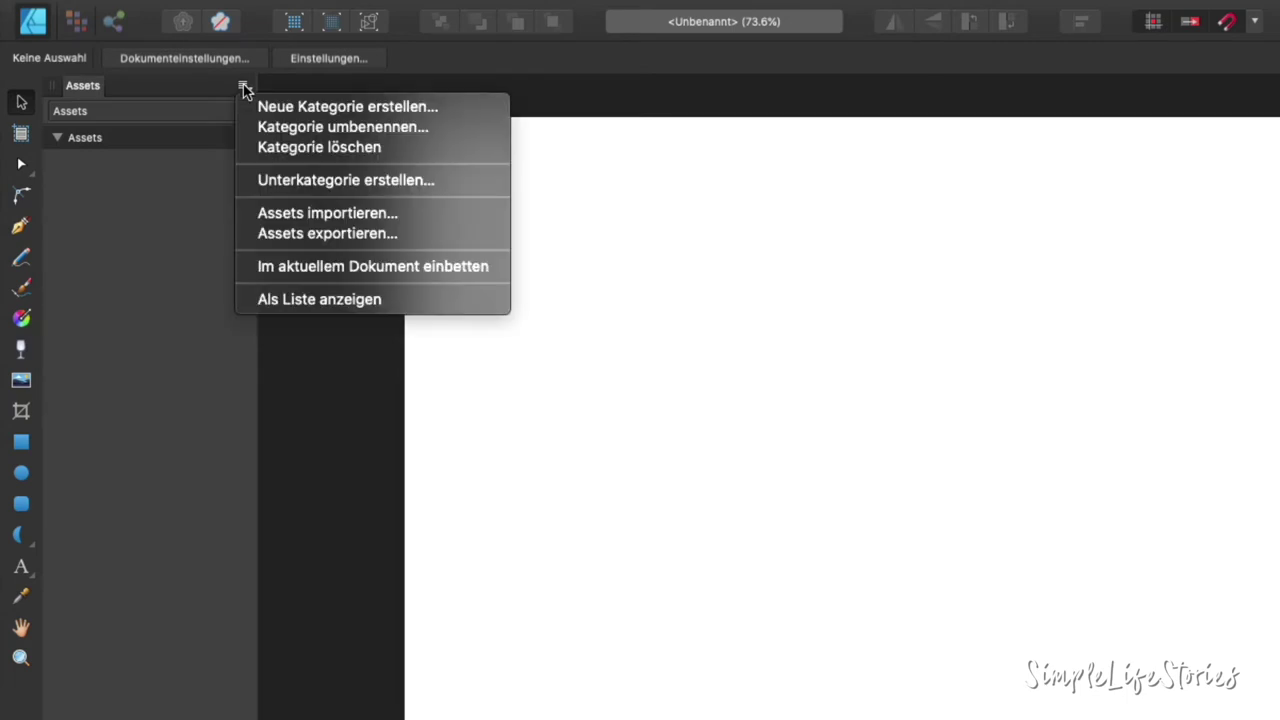
{"action": "left_click", "coordinate": [308, 128]}
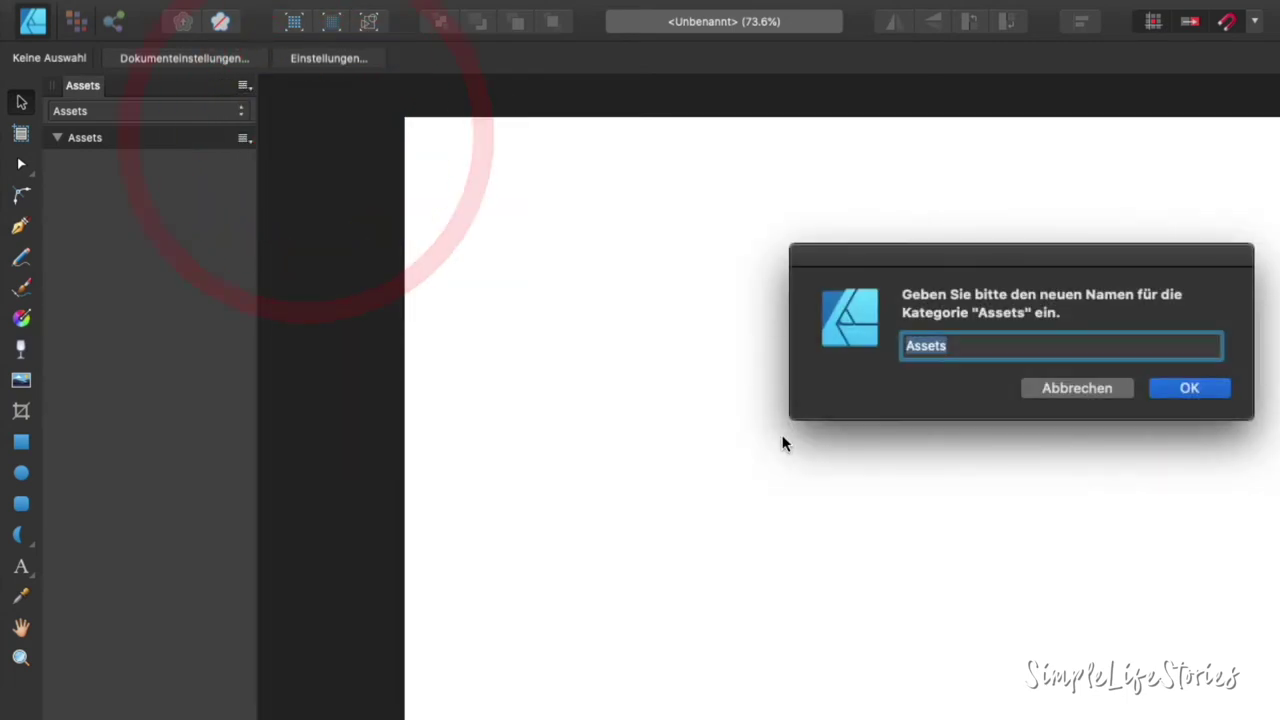
{"action": "type", "text": "Digital Scrapbooking Kit"}
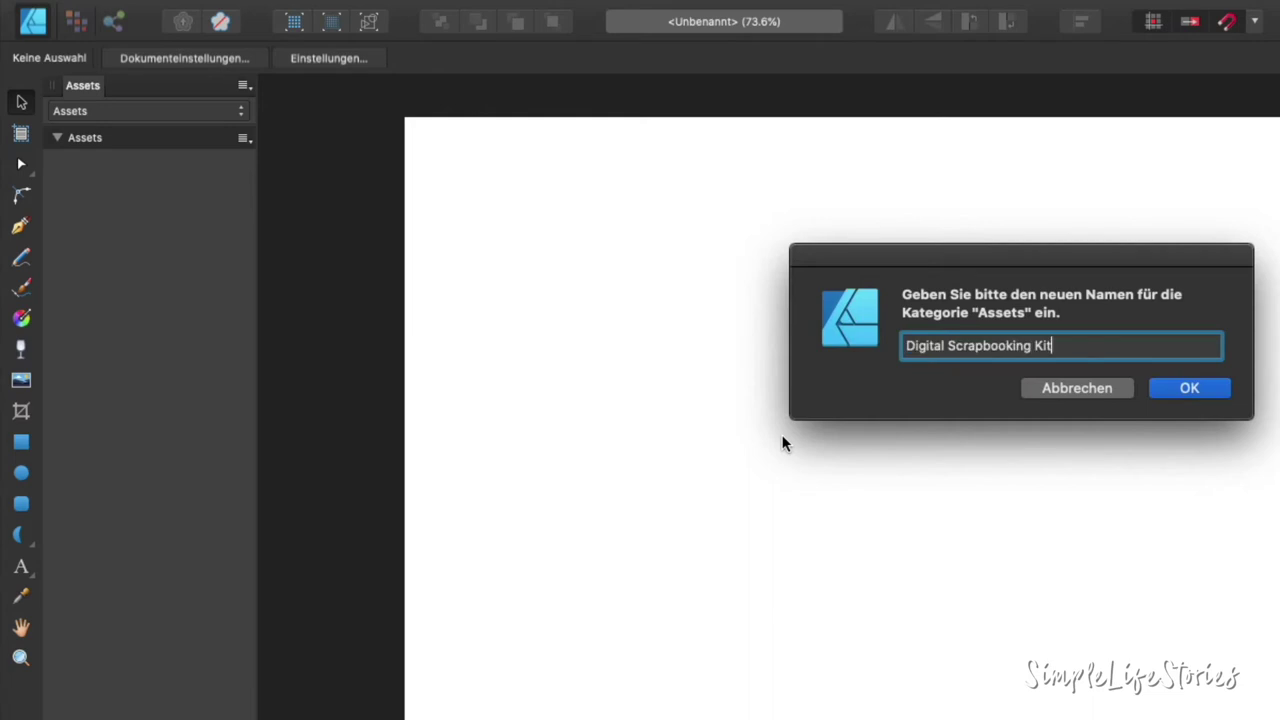
{"action": "type", "text": "s"}
{"action": "left_click", "coordinate": [1203, 396]}
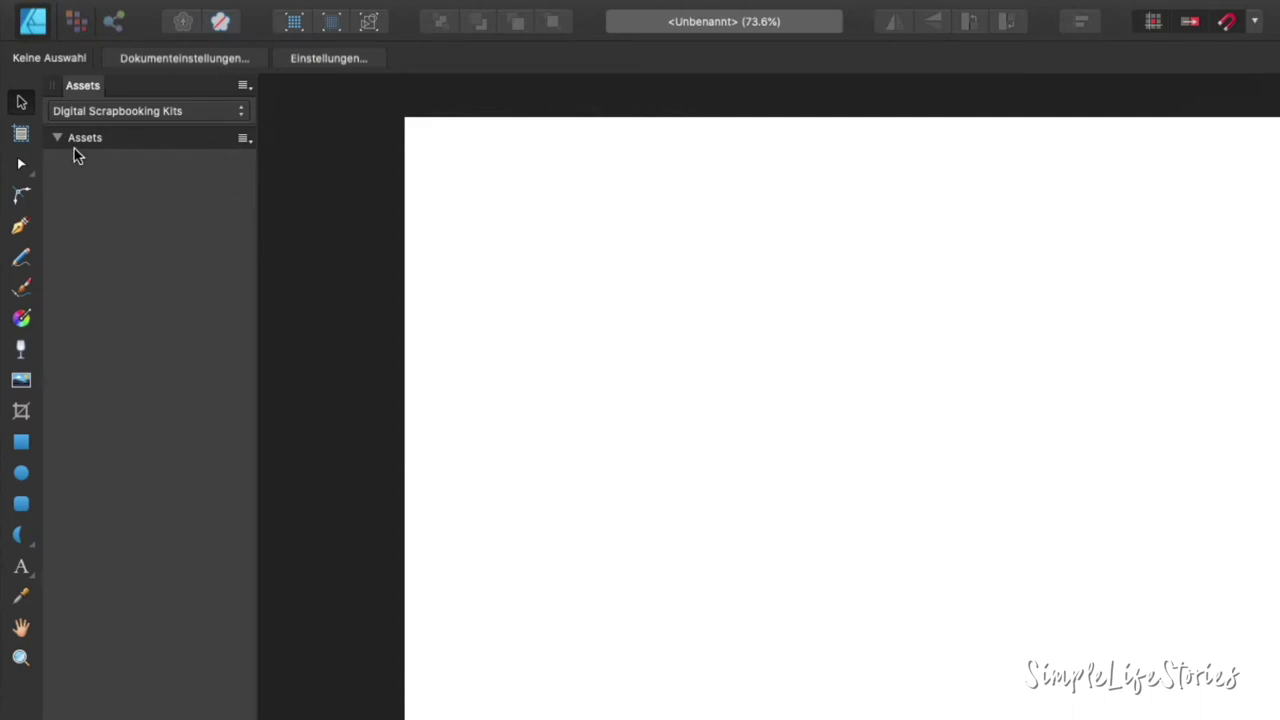
Rename the empty Assets subcategory to 'Lemonade and Icecream'
{"action": "left_click", "coordinate": [243, 140]}
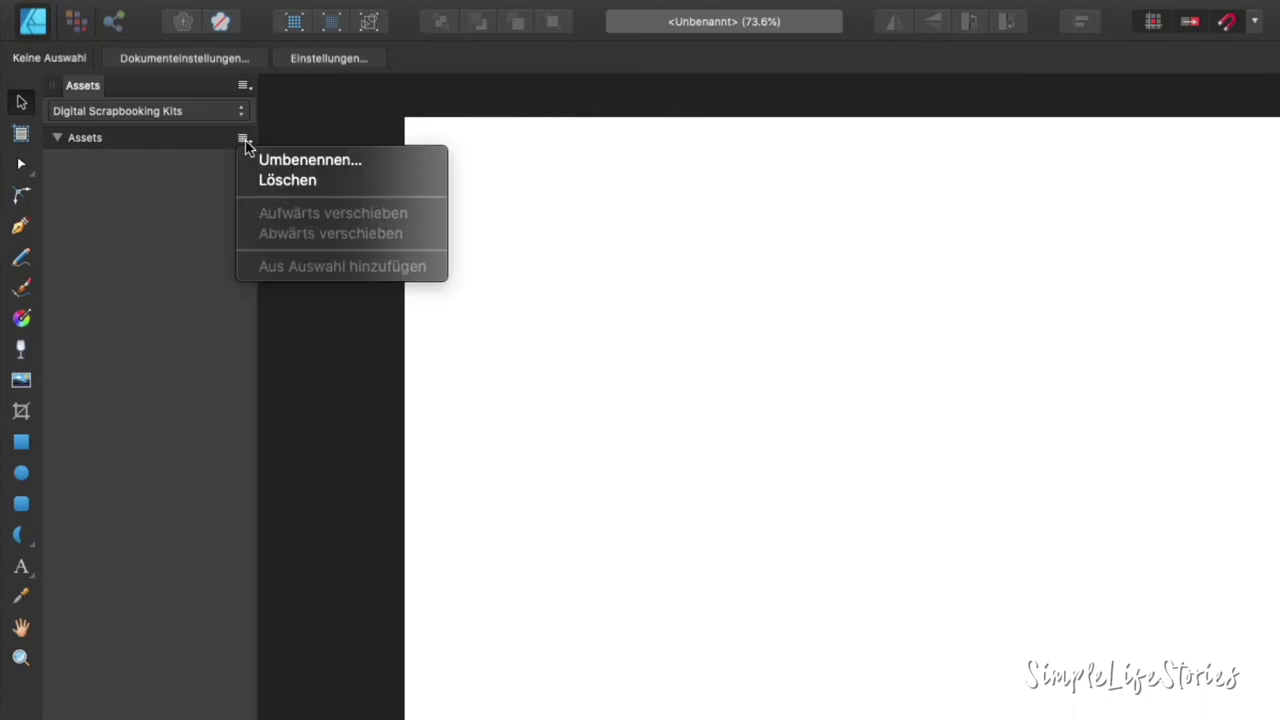
{"action": "left_click", "coordinate": [300, 158]}
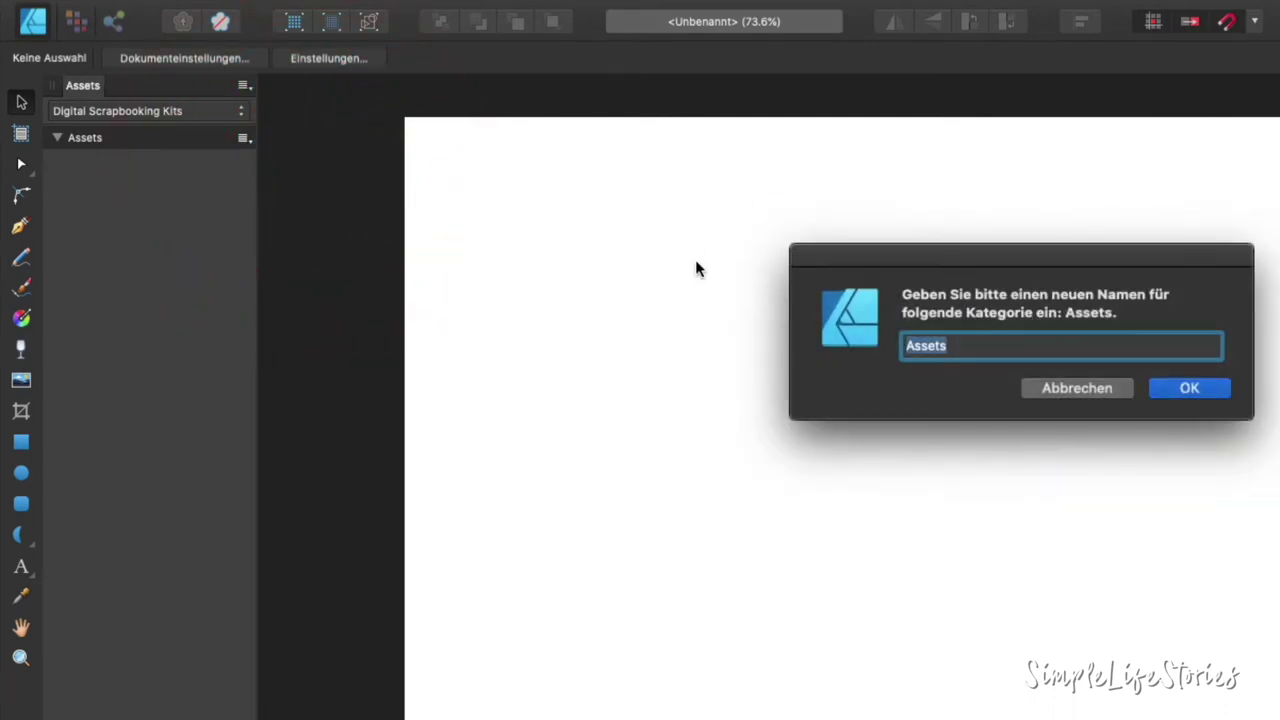
{"action": "type", "text": "Lemonade and Icecream"}
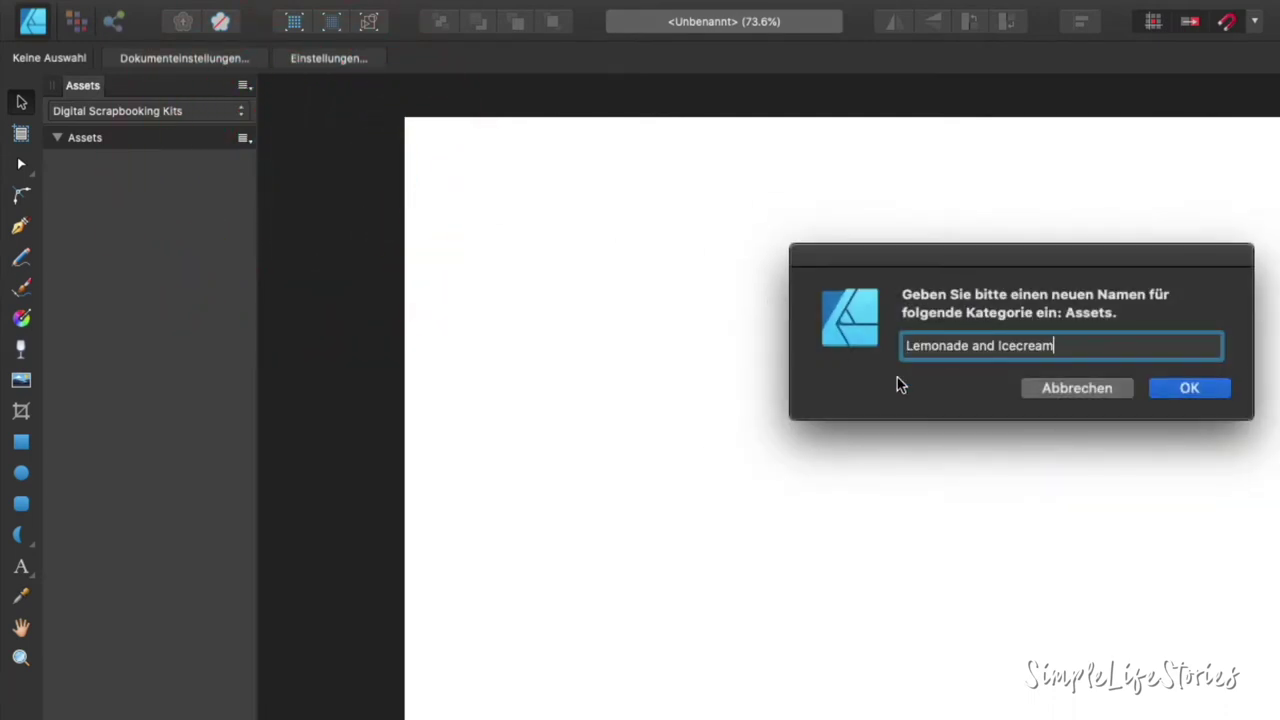
{"action": "left_click", "coordinate": [1199, 385]}
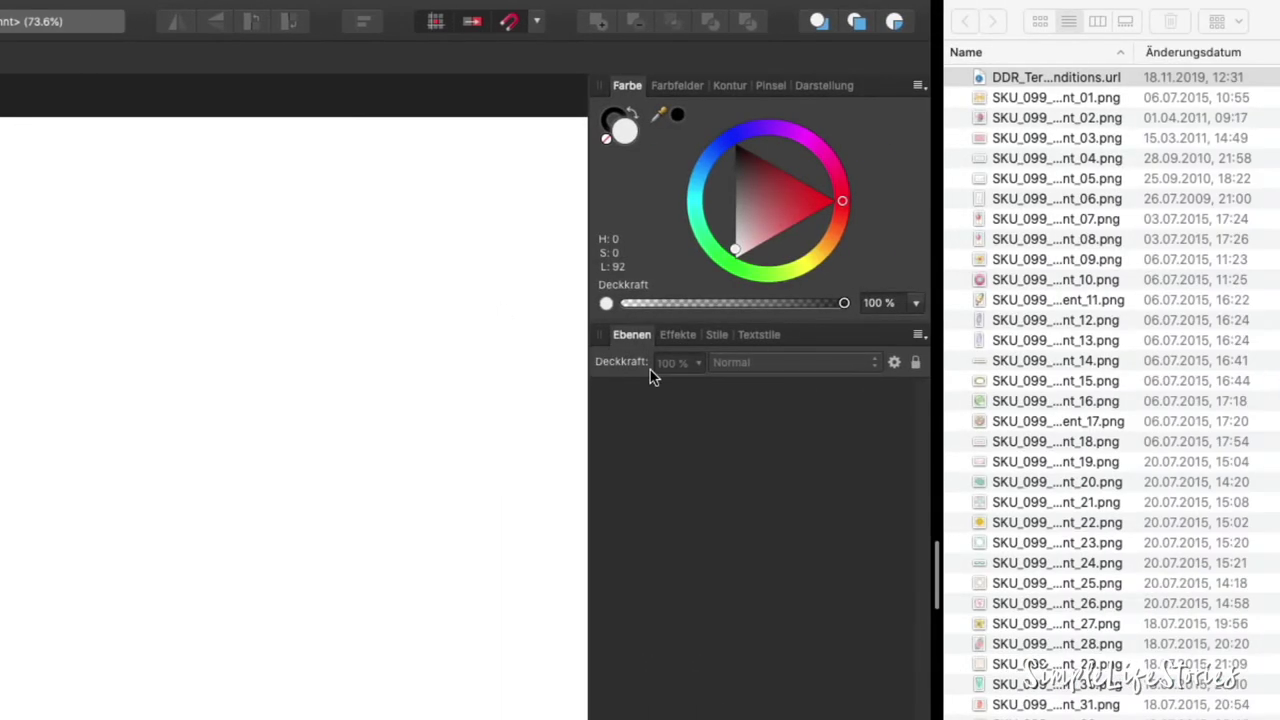
Select all SKU_099 kit images in the Finder folder and drag them onto the page
{"action": "left_click", "coordinate": [1072, 479]}
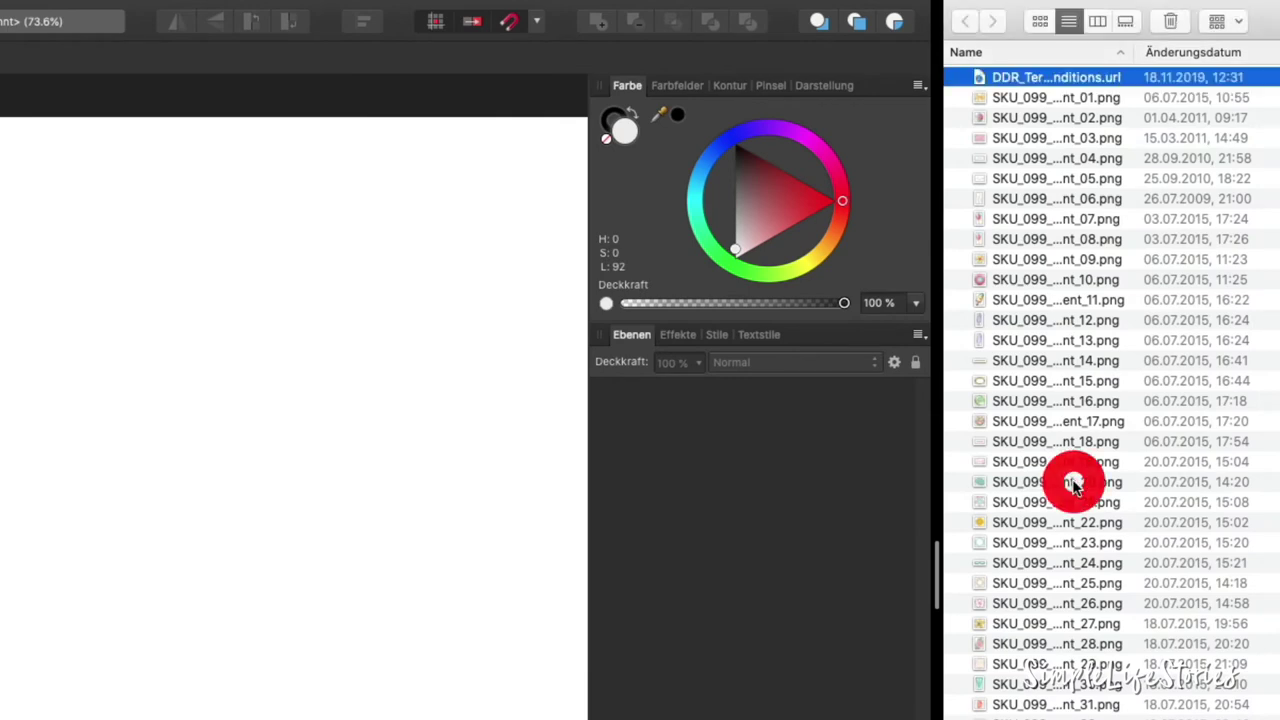
{"action": "left_click", "coordinate": [1045, 100]}
{"action": "scroll", "coordinate": [1080, 500], "scroll_direction": "down", "scroll_amount": 5}
{"action": "scroll", "coordinate": [1083, 496], "scroll_direction": "down", "scroll_amount": 3}
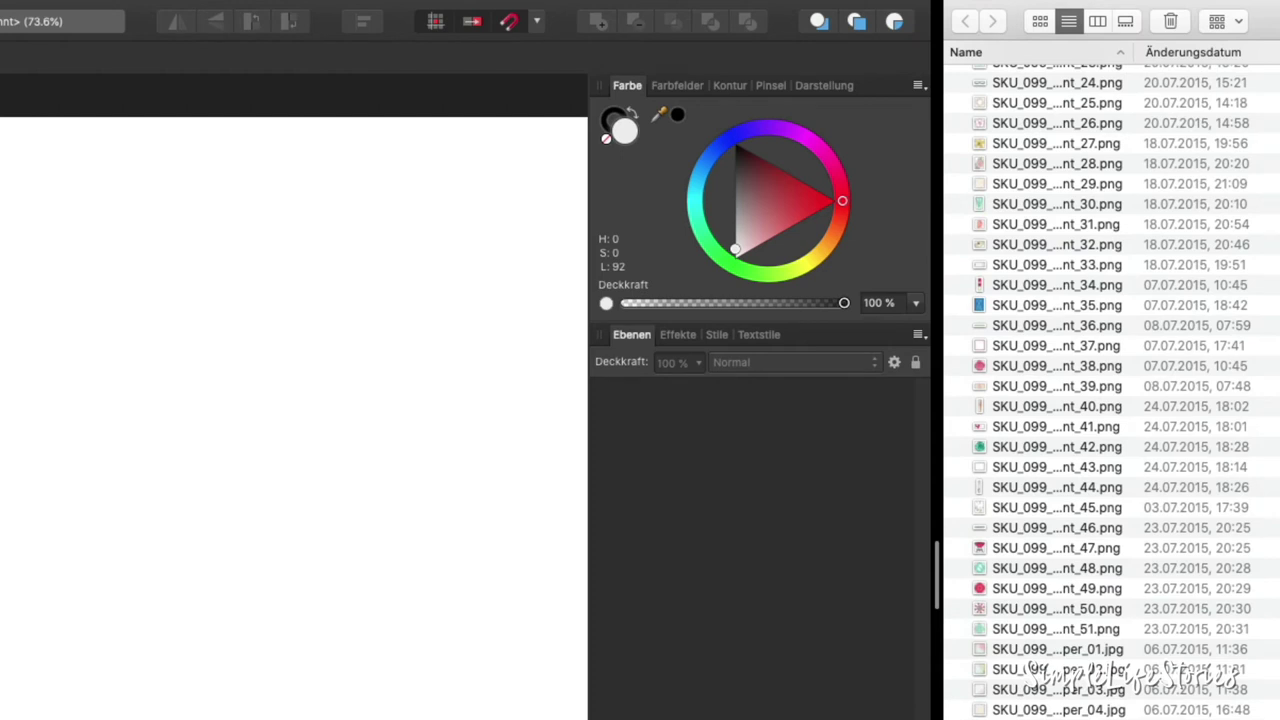
{"action": "key", "text": "super+a"}
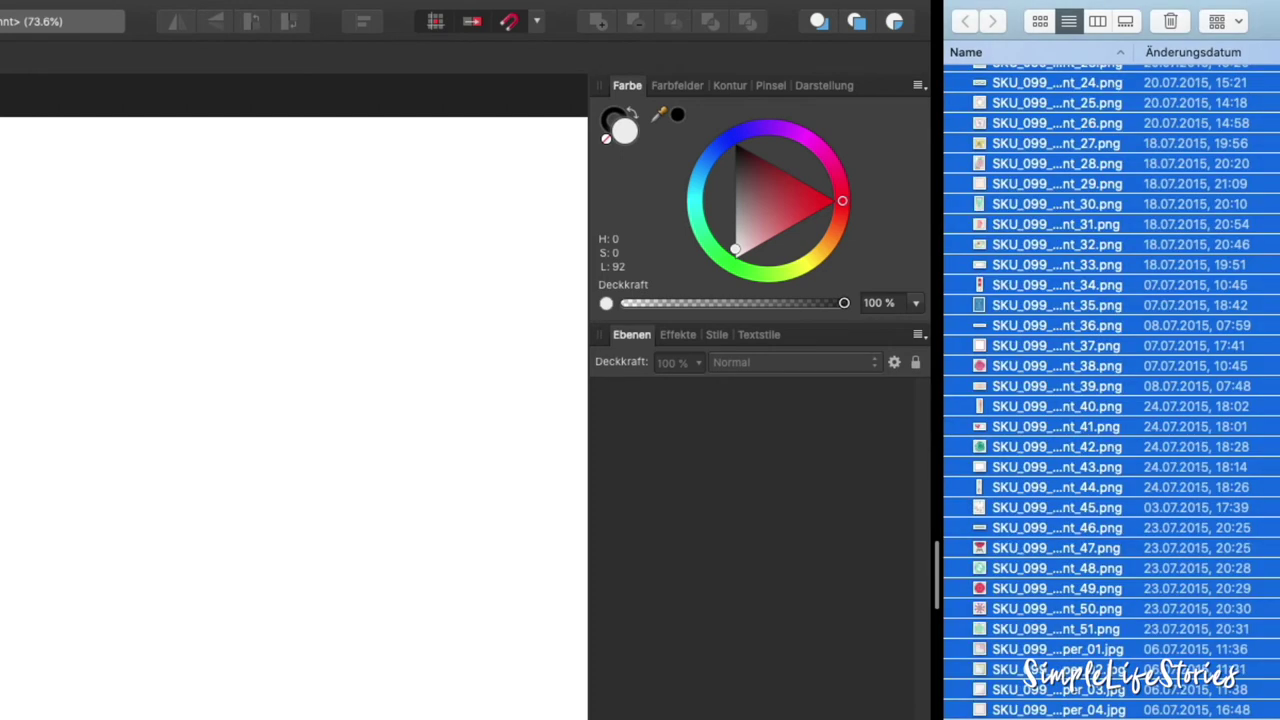
{"action": "scroll", "coordinate": [1150, 590], "scroll_direction": "right", "scroll_amount": 3}
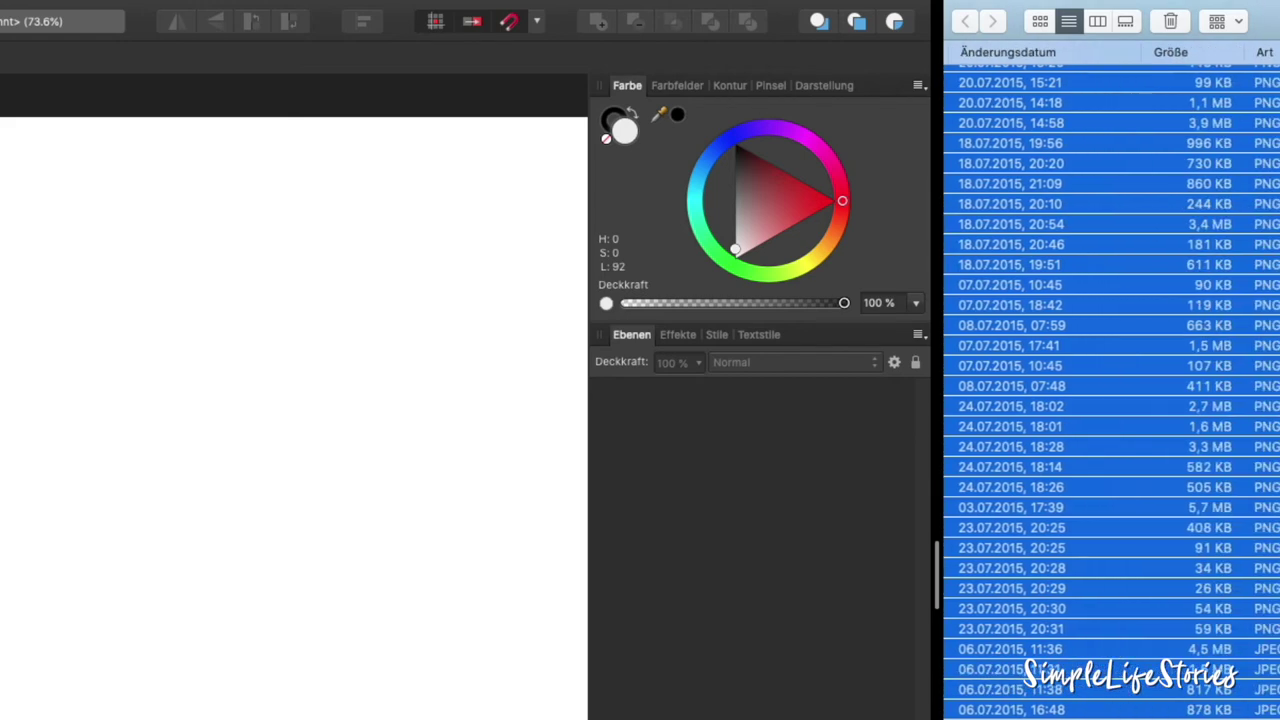
{"action": "scroll", "coordinate": [1150, 590], "scroll_direction": "right", "scroll_amount": 2}
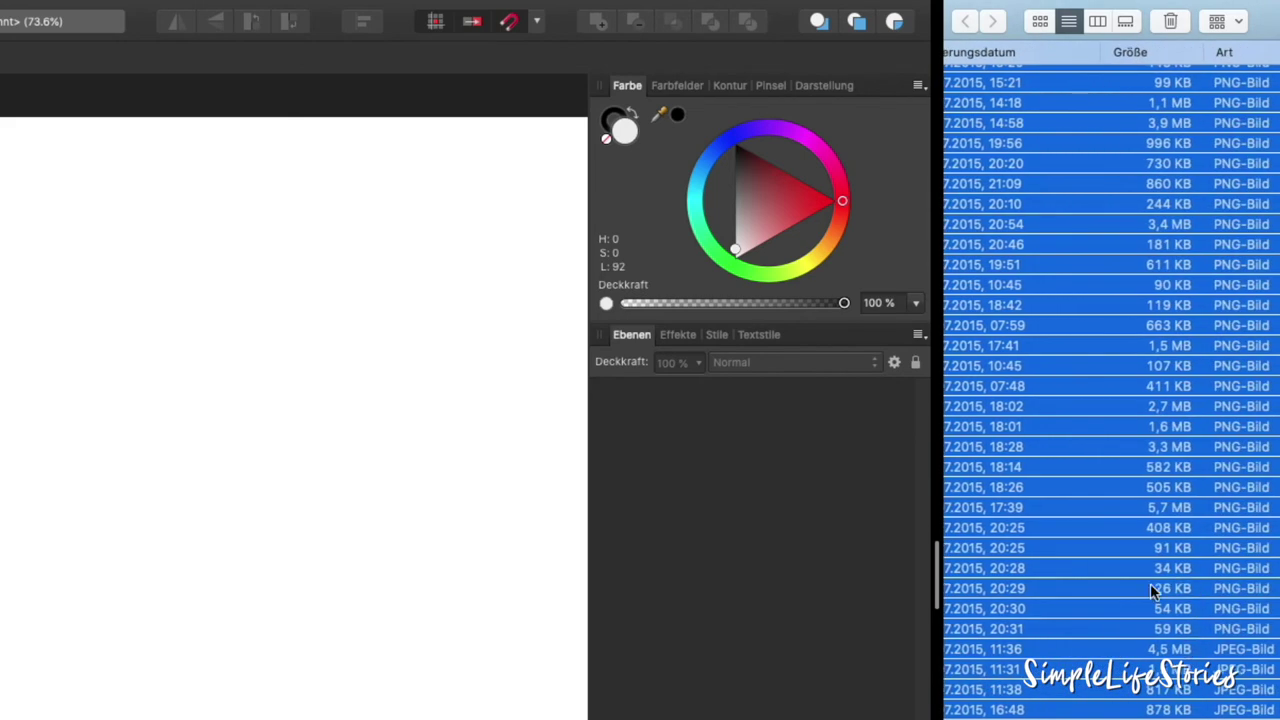
{"action": "scroll", "coordinate": [1150, 588], "scroll_direction": "left", "scroll_amount": 3}
{"action": "scroll", "coordinate": [1150, 588], "scroll_direction": "left", "scroll_amount": 2}
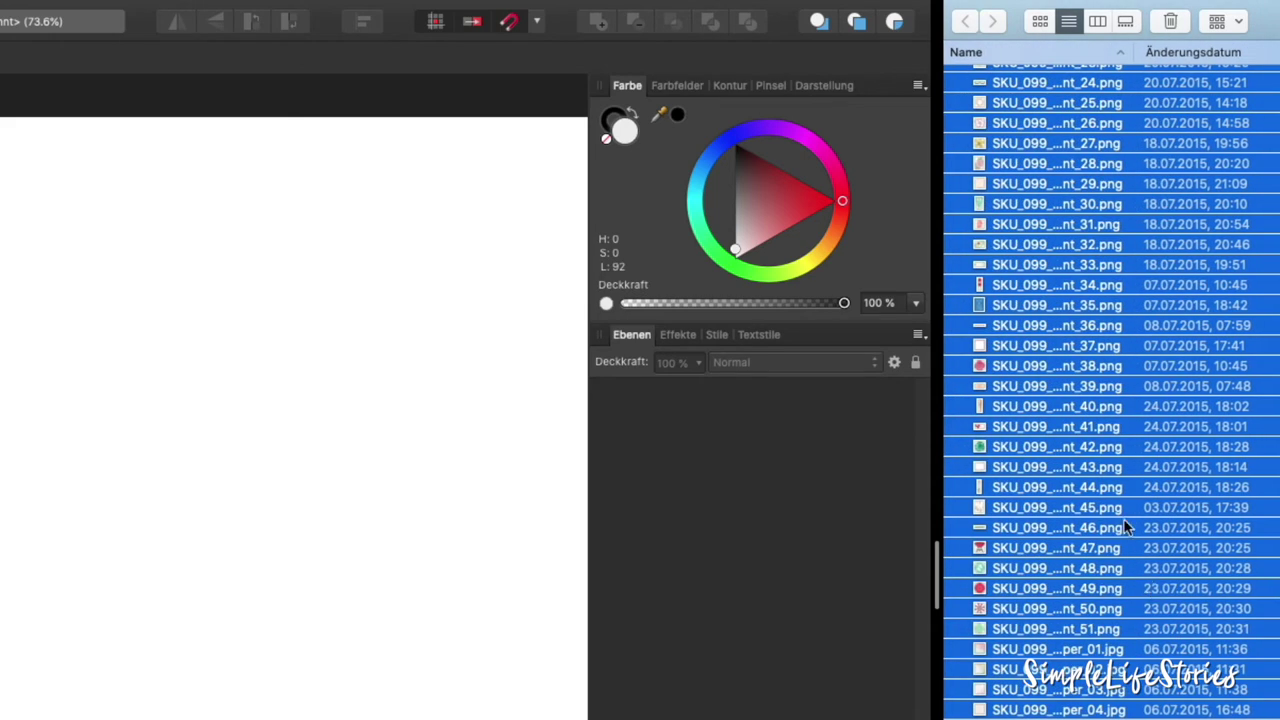
{"action": "mouse_move", "coordinate": [1040, 451]}
{"action": "left_mouse_down"}
{"action": "mouse_move", "coordinate": [290, 510]}
{"action": "mouse_move", "coordinate": [101, 604]}
{"action": "left_mouse_up"}
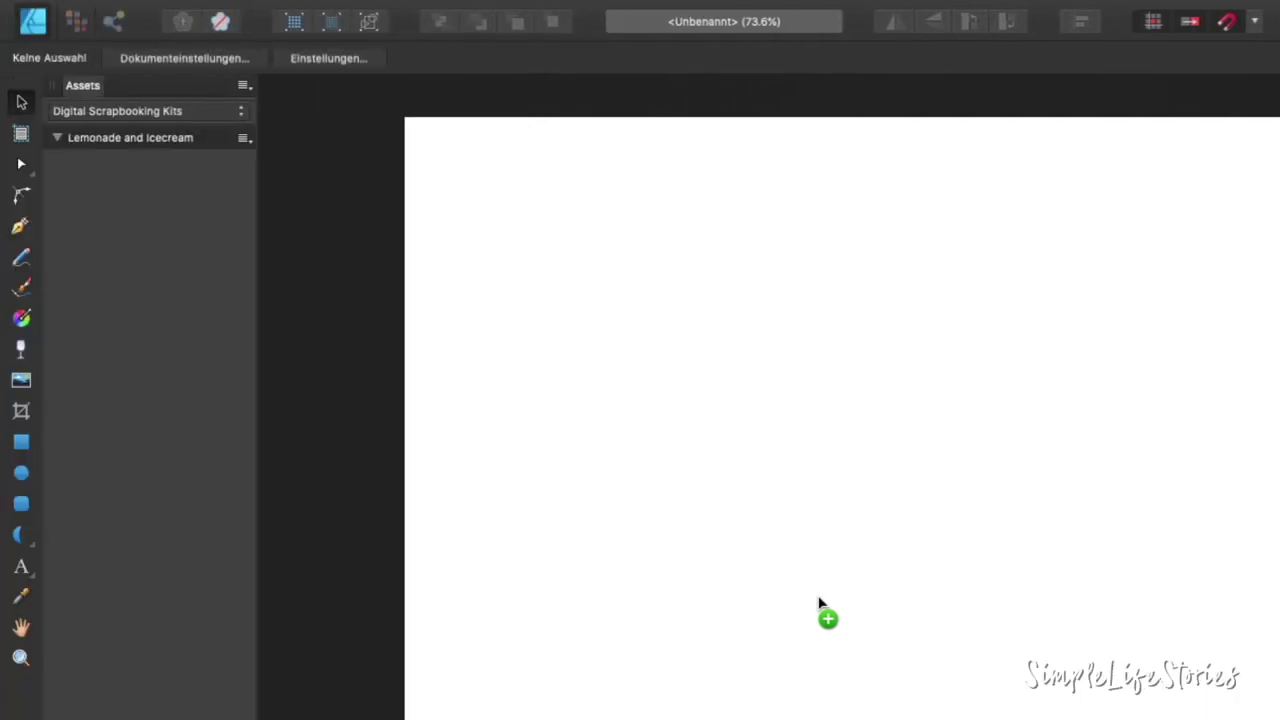
Drop the 75 images, add them to Lemonade and Icecream, then delete them from the page
{"action": "left_click_drag", "start_coordinate": [818, 598], "coordinate": [818, 598]}
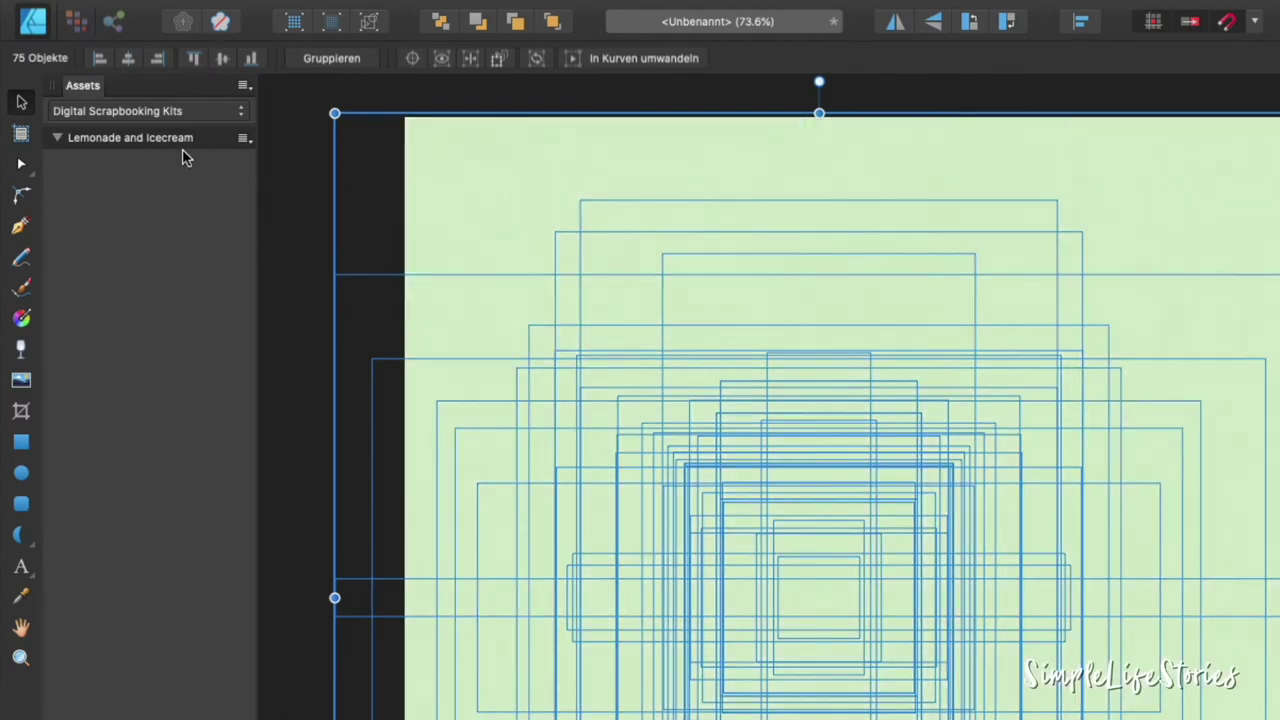
{"action": "left_click", "coordinate": [244, 139]}
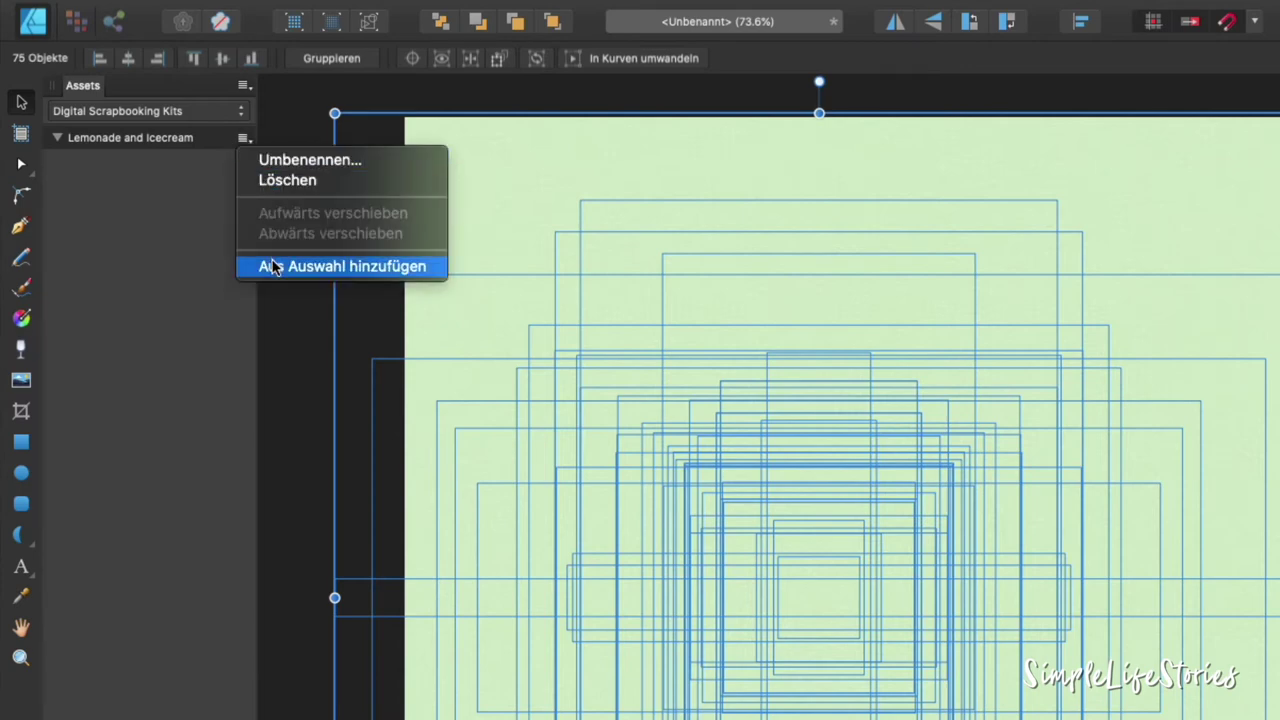
{"action": "left_click", "coordinate": [272, 265]}
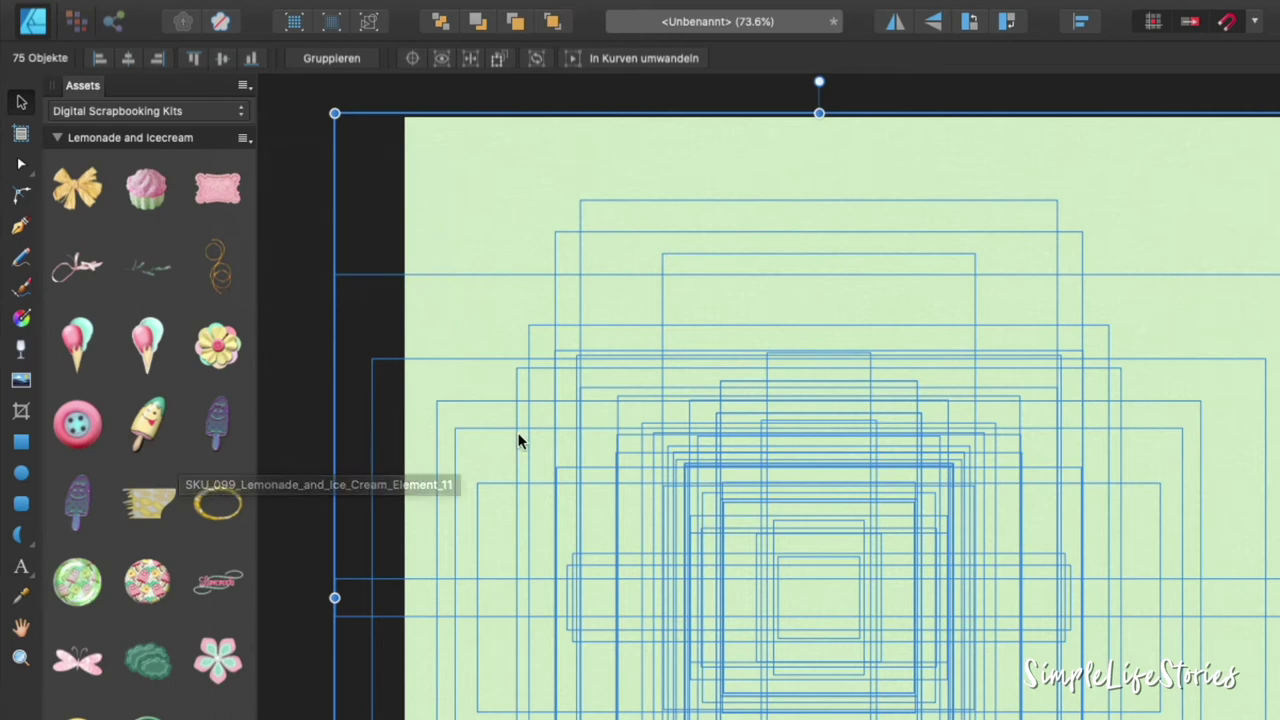
{"action": "key", "text": "Delete"}
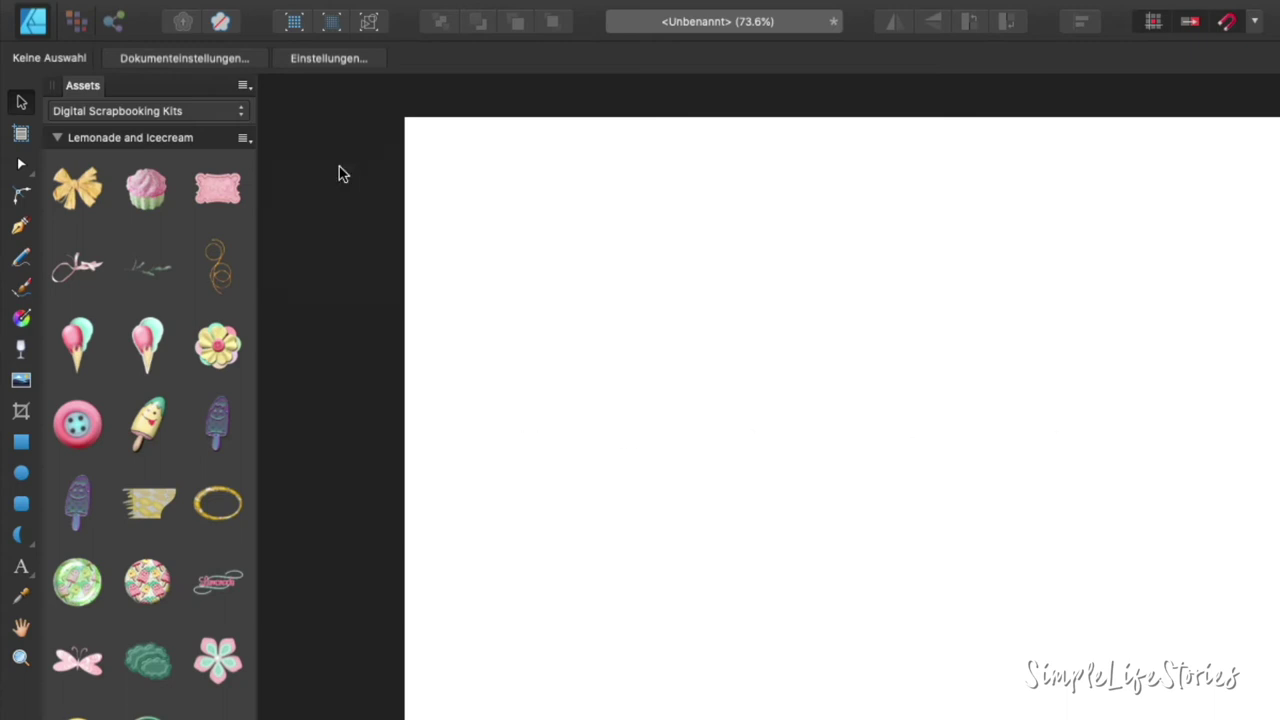
Collapse the Lemonade and Icecream subcategory and choose Assets exportieren from the panel menu
{"action": "left_click", "coordinate": [57, 138]}
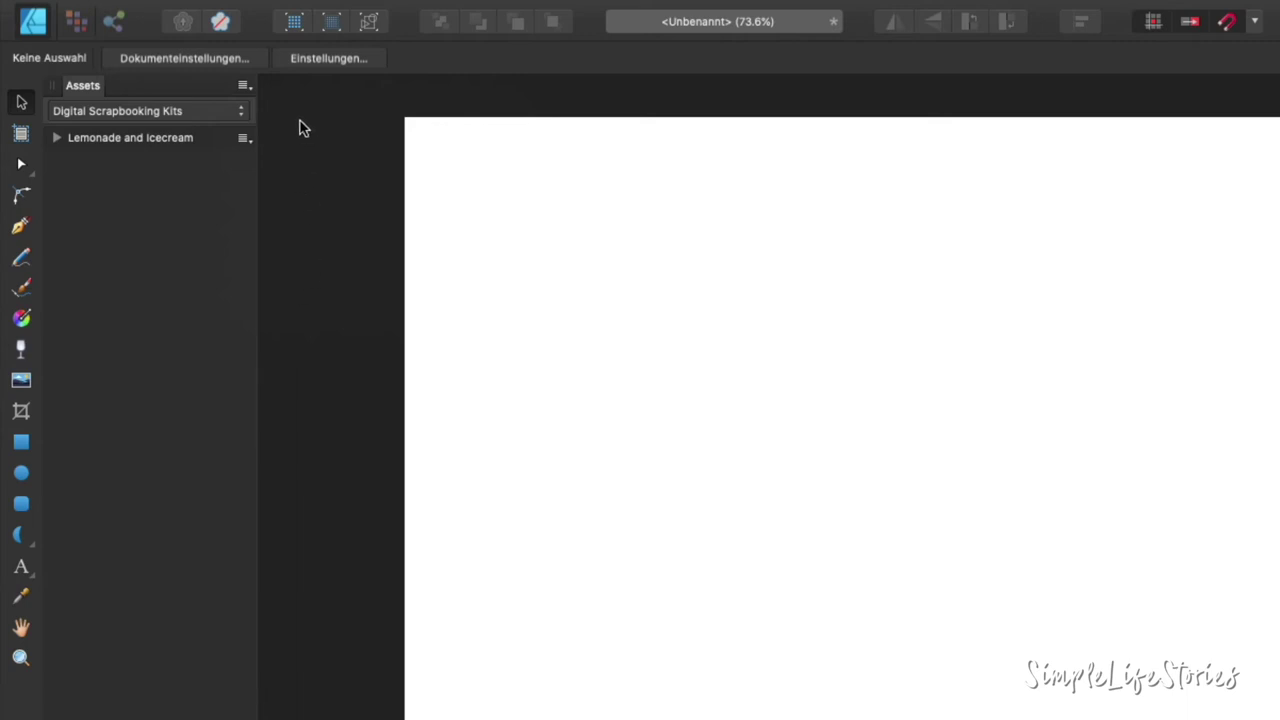
{"action": "left_click", "coordinate": [243, 86]}
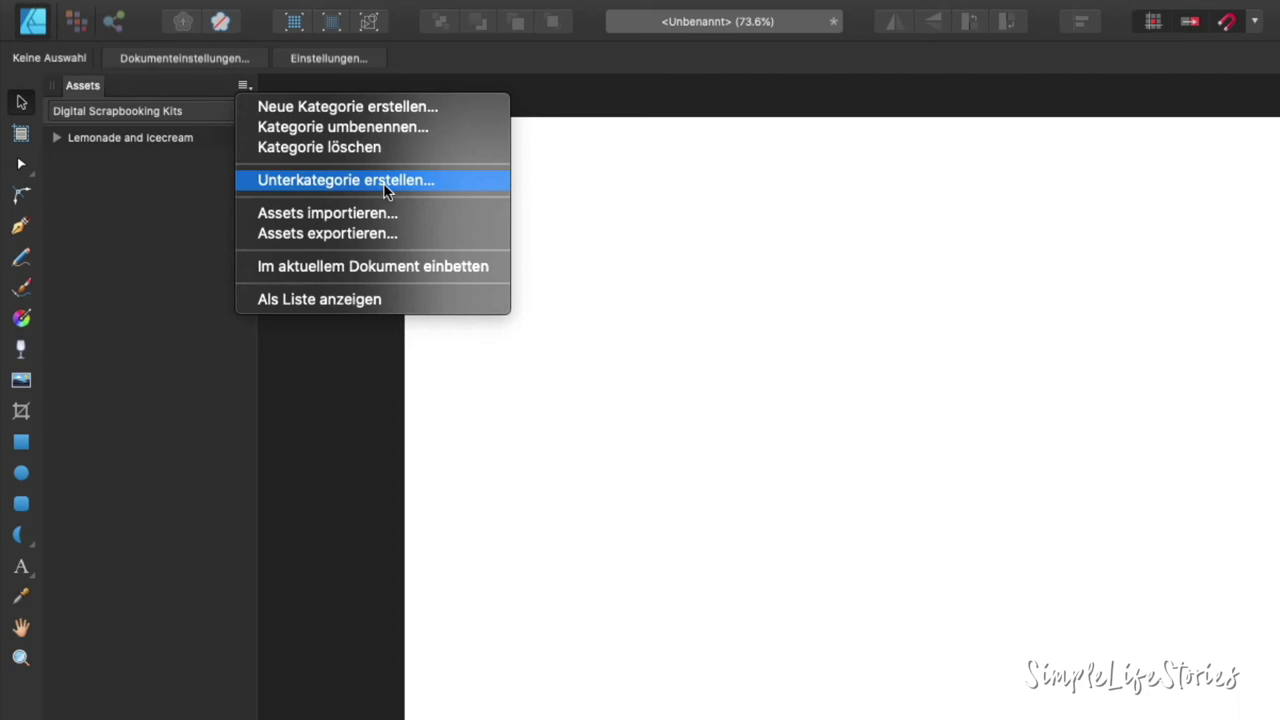
{"action": "left_click", "coordinate": [145, 213]}
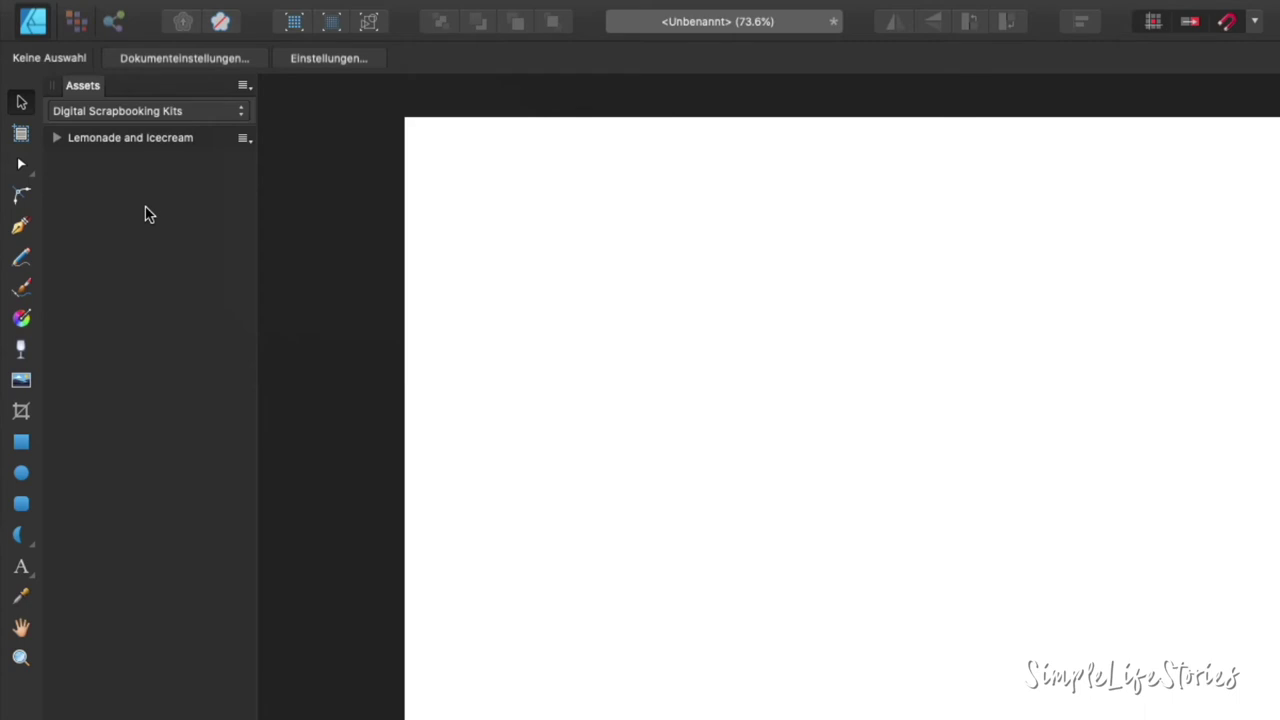
{"action": "left_click", "coordinate": [243, 86]}
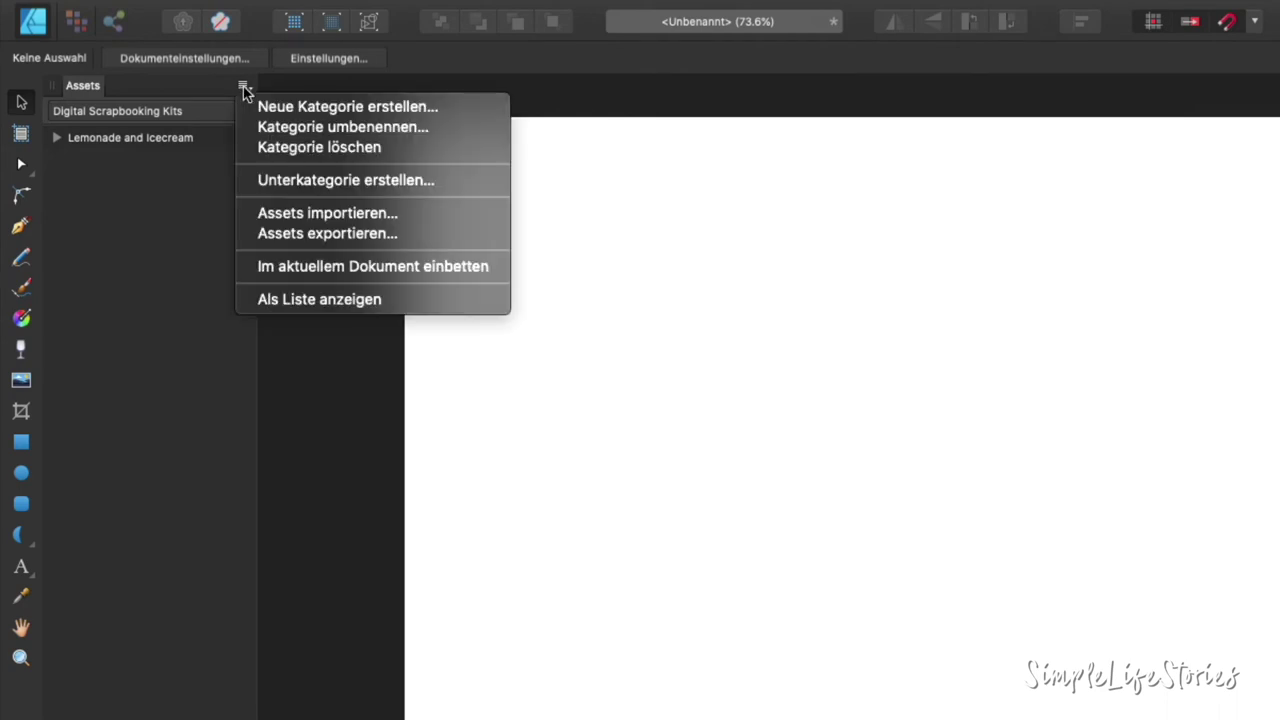
{"action": "left_click", "coordinate": [325, 236]}
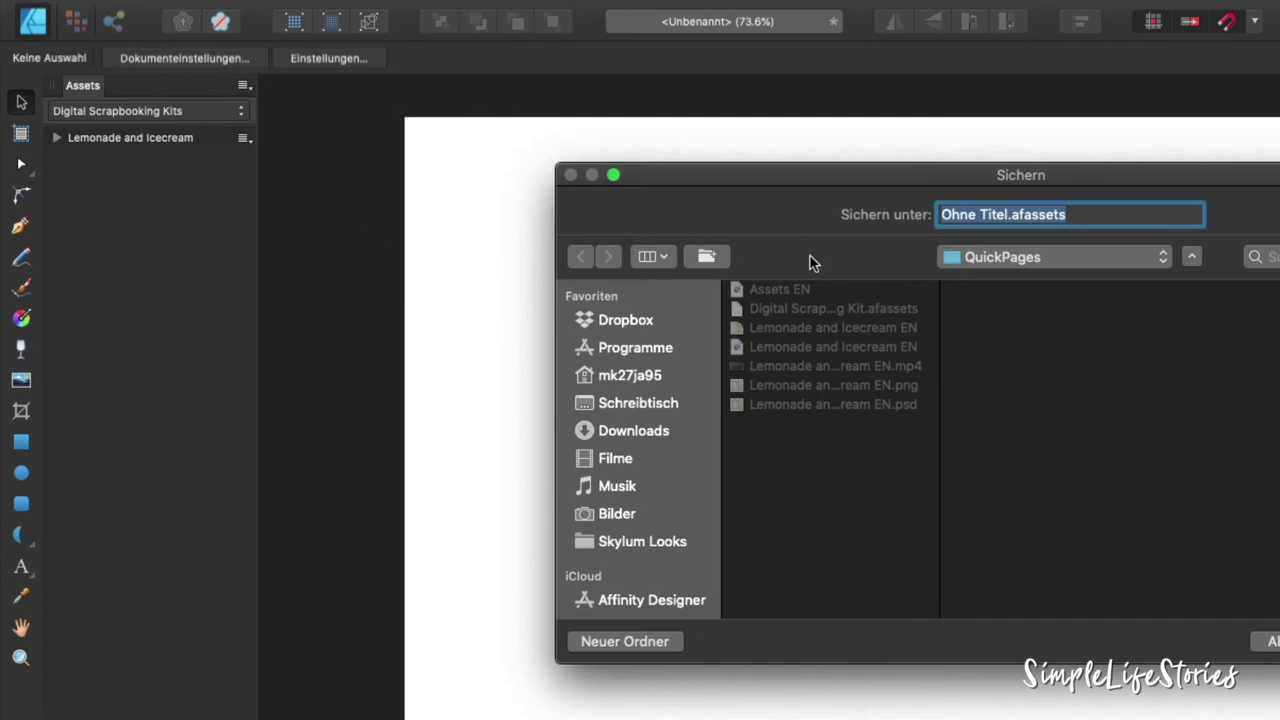
Save the export as 'Digital Scrapbooking Kits.afassets' in the QuickPages folder
{"action": "left_click", "coordinate": [1004, 215]}
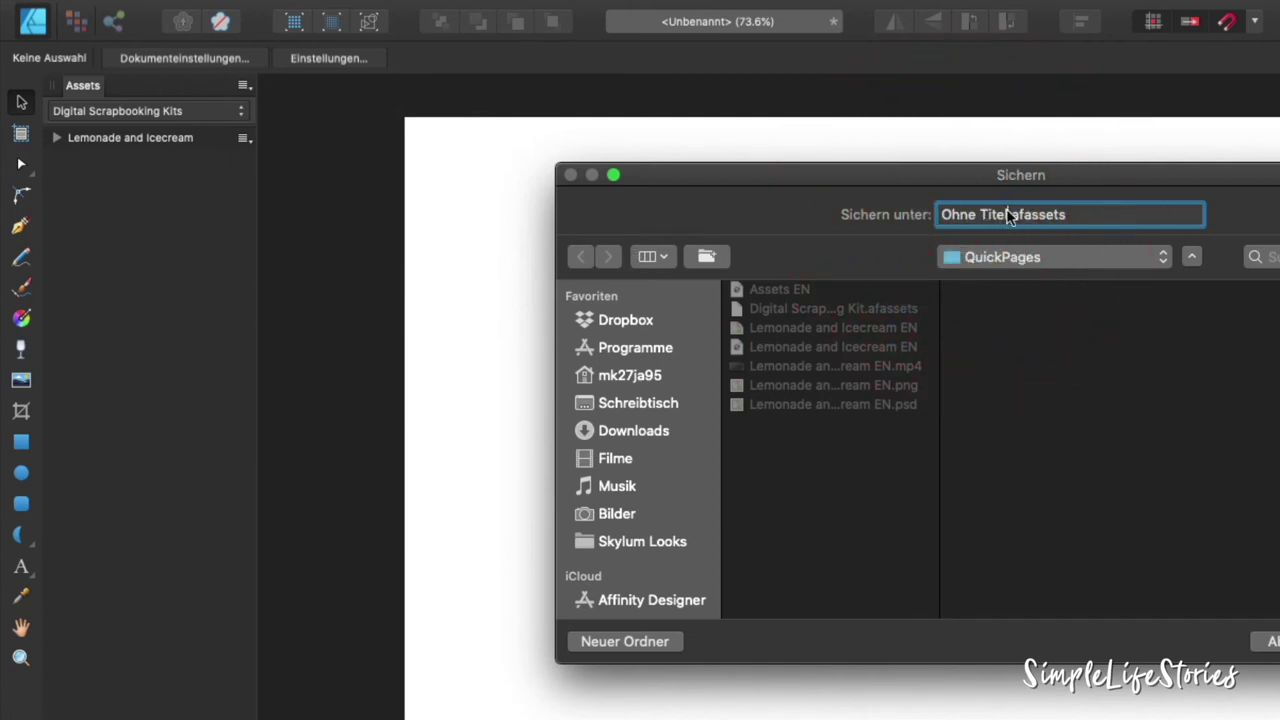
{"action": "left_click_drag", "start_coordinate": [1008, 215], "coordinate": [920, 210]}
{"action": "type", "text": "Digital Scrapbooking Kit"}
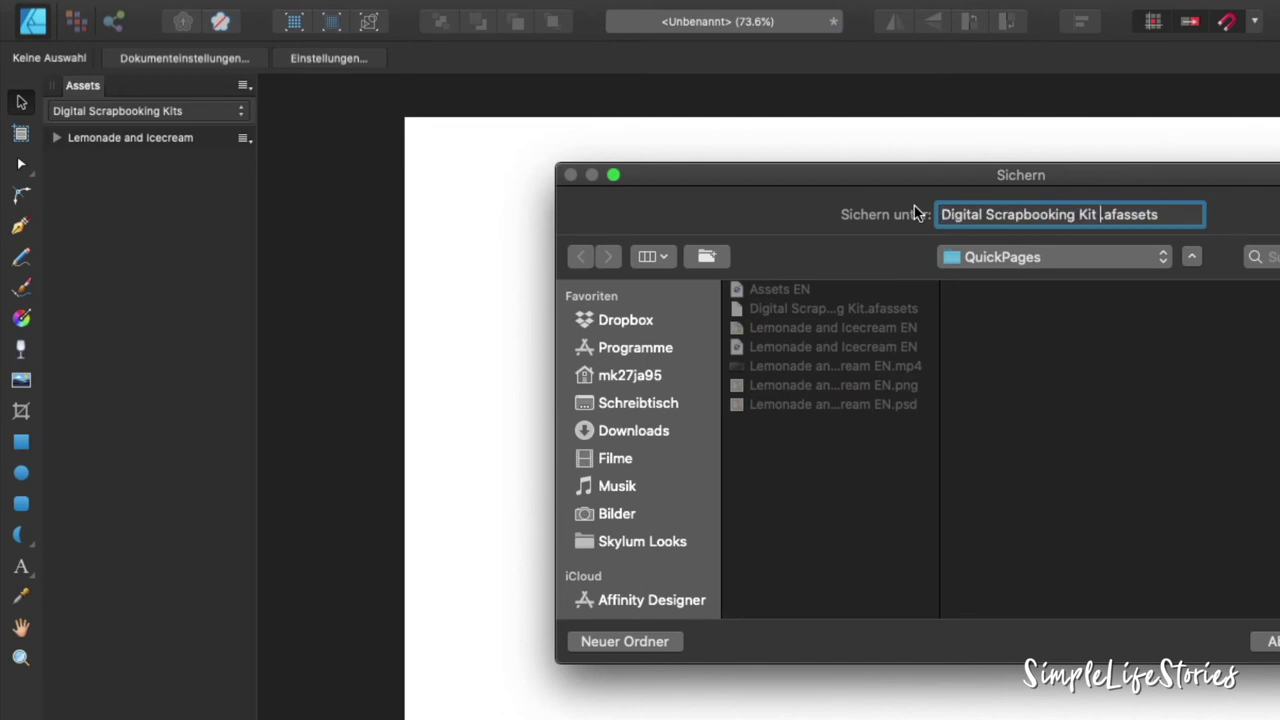
{"action": "key", "text": "BackSpace"}
{"action": "type", "text": "s"}
{"action": "key", "text": "Return"}
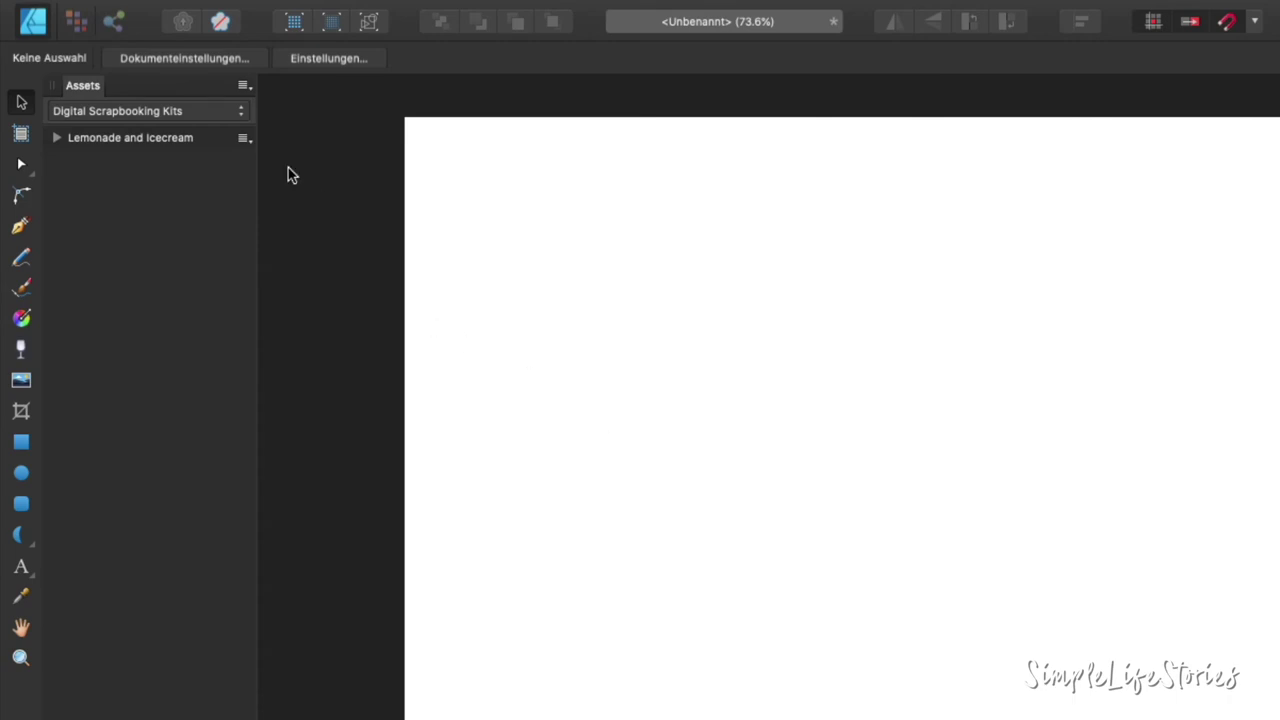
Delete the Digital Scrapbooking Kits category, confirming with Ja
{"action": "left_click", "coordinate": [243, 87]}
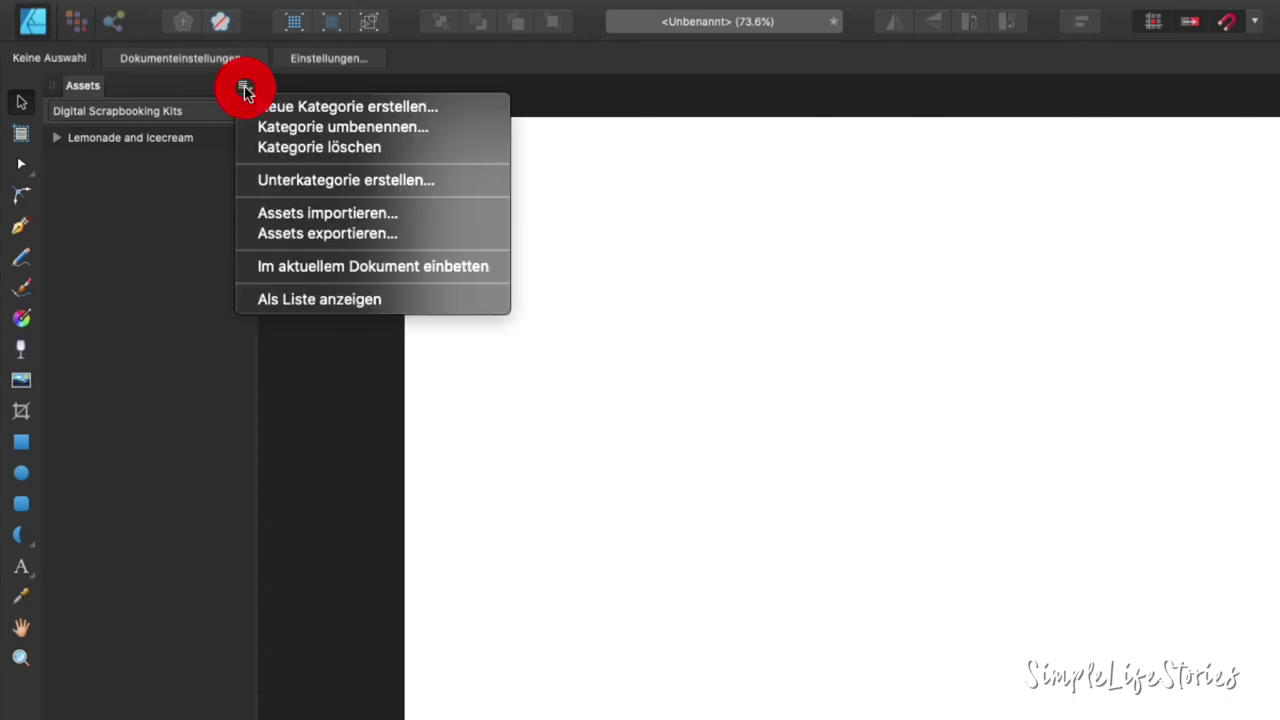
{"action": "left_click", "coordinate": [302, 150]}
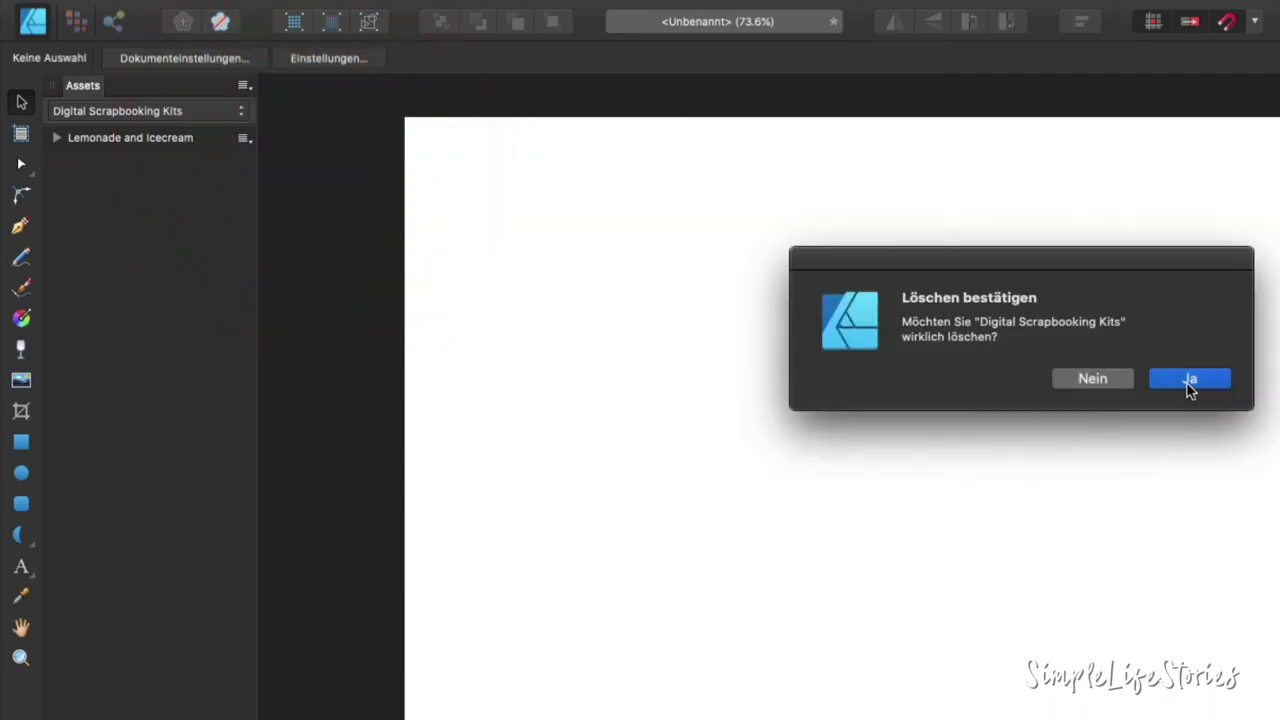
{"action": "left_click", "coordinate": [1186, 382]}
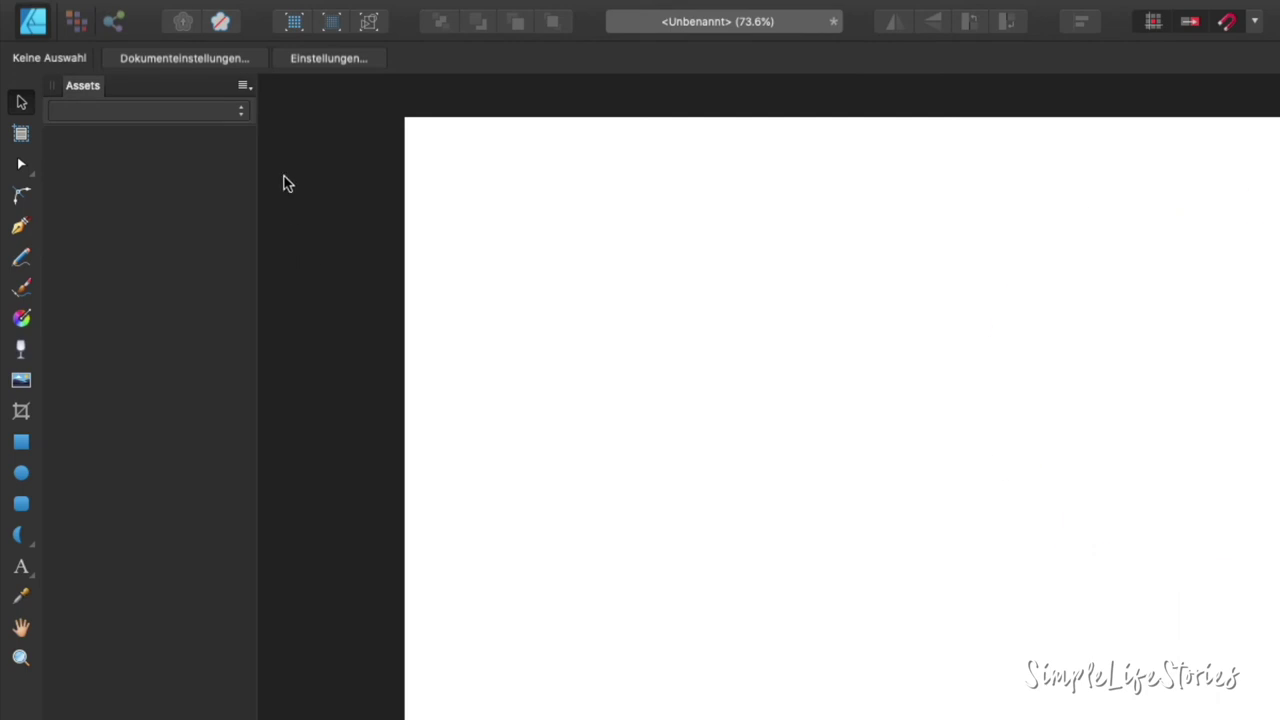
{"action": "left_click", "coordinate": [244, 89]}
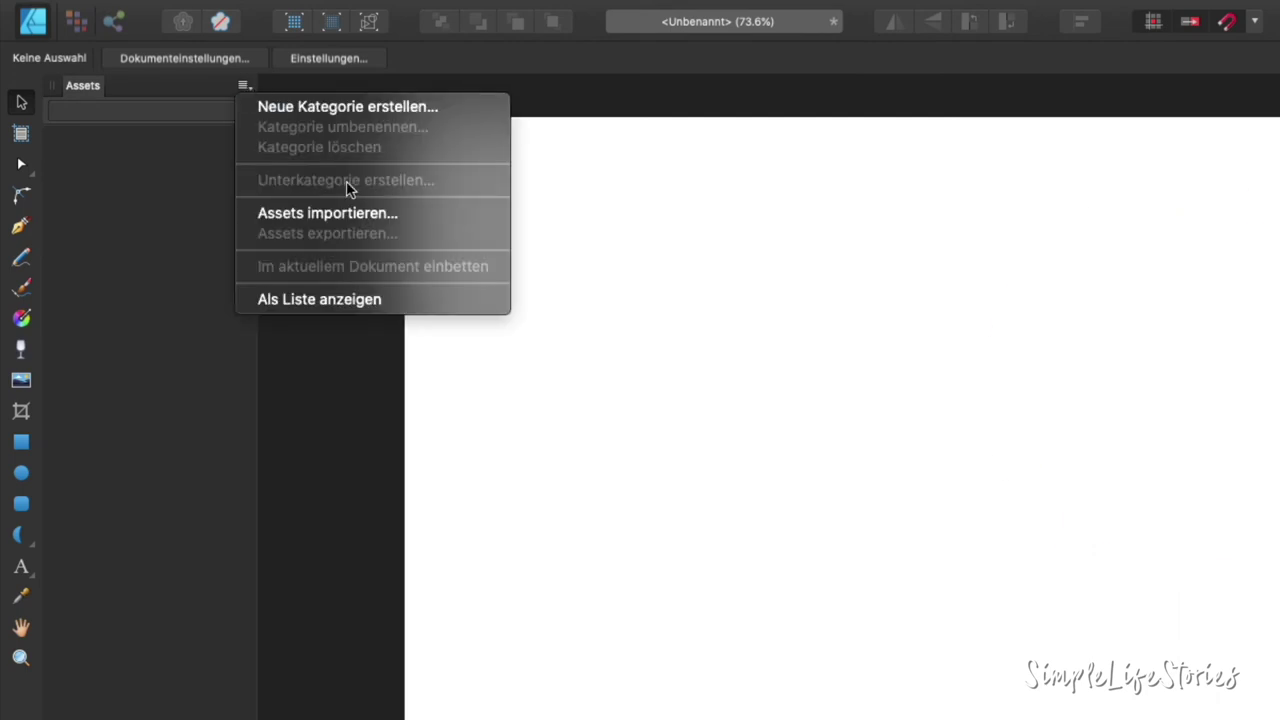
Import 'Digital Scrapbooking Kits.afassets' from QuickPages and scroll through the restored elements and papers
{"action": "left_click", "coordinate": [352, 214]}
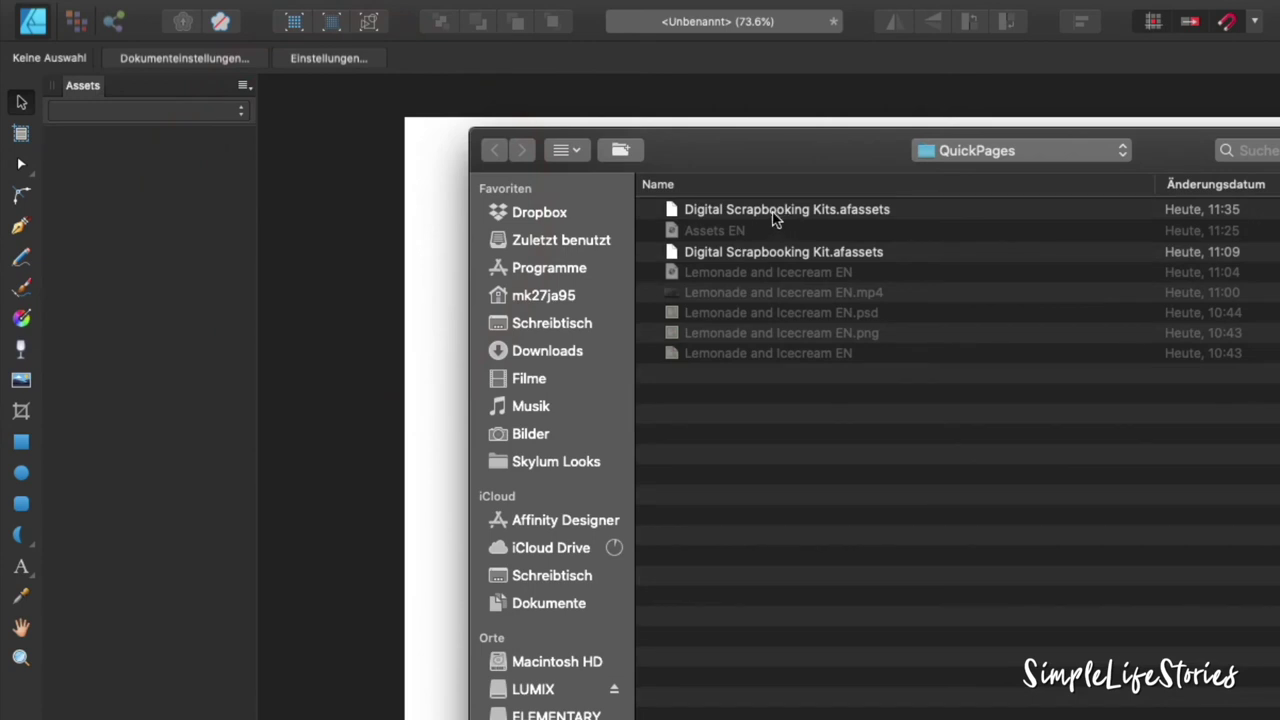
{"action": "left_click", "coordinate": [774, 212]}
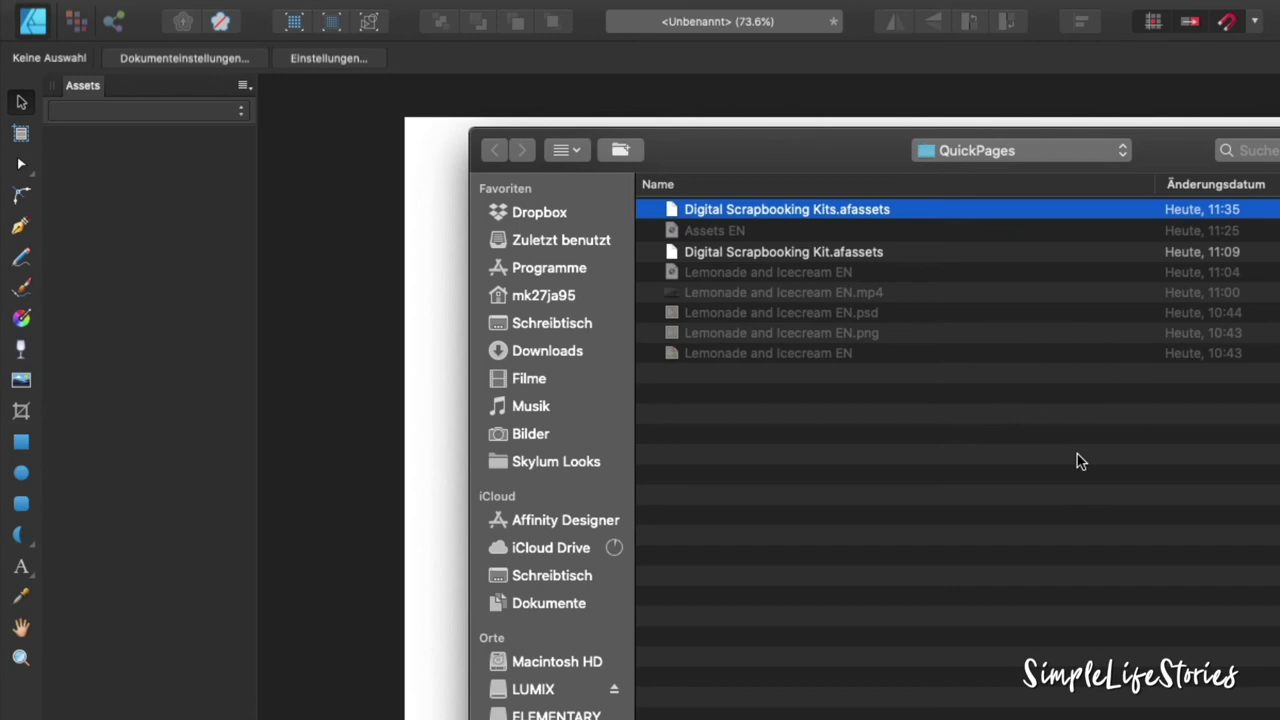
{"action": "key", "text": "Return"}
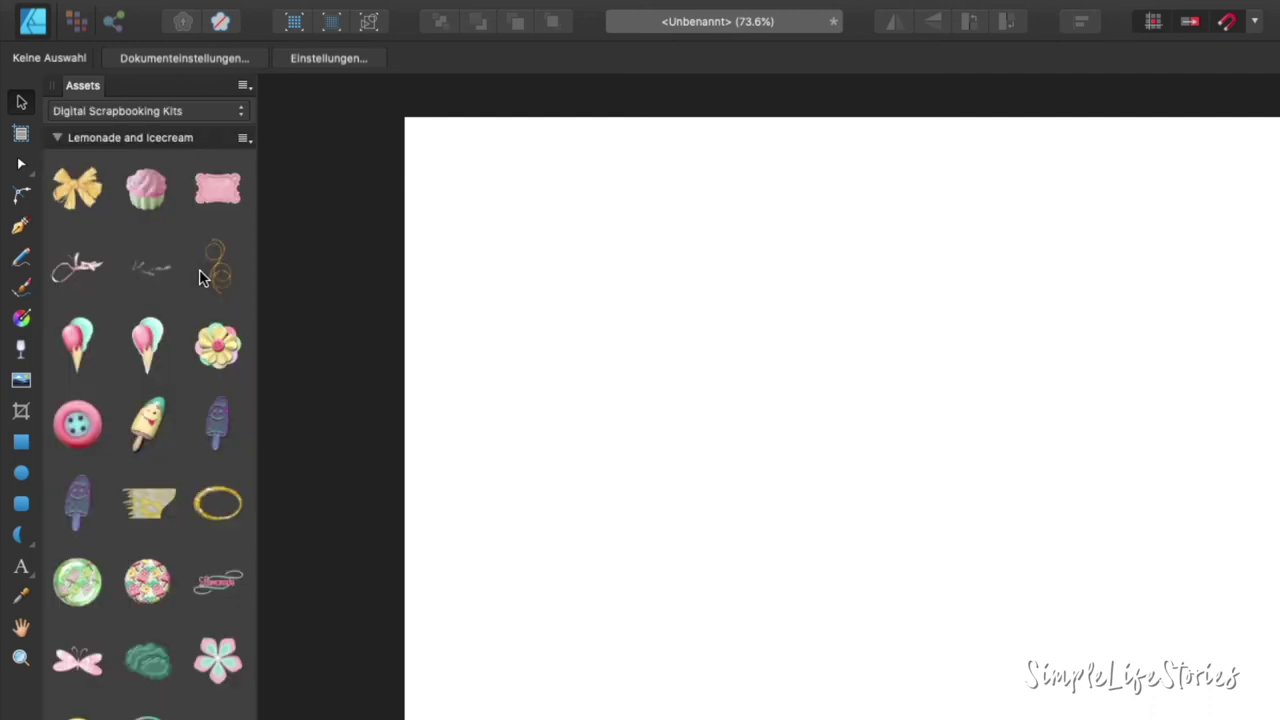
{"action": "scroll", "coordinate": [157, 500], "scroll_direction": "down", "scroll_amount": 5}
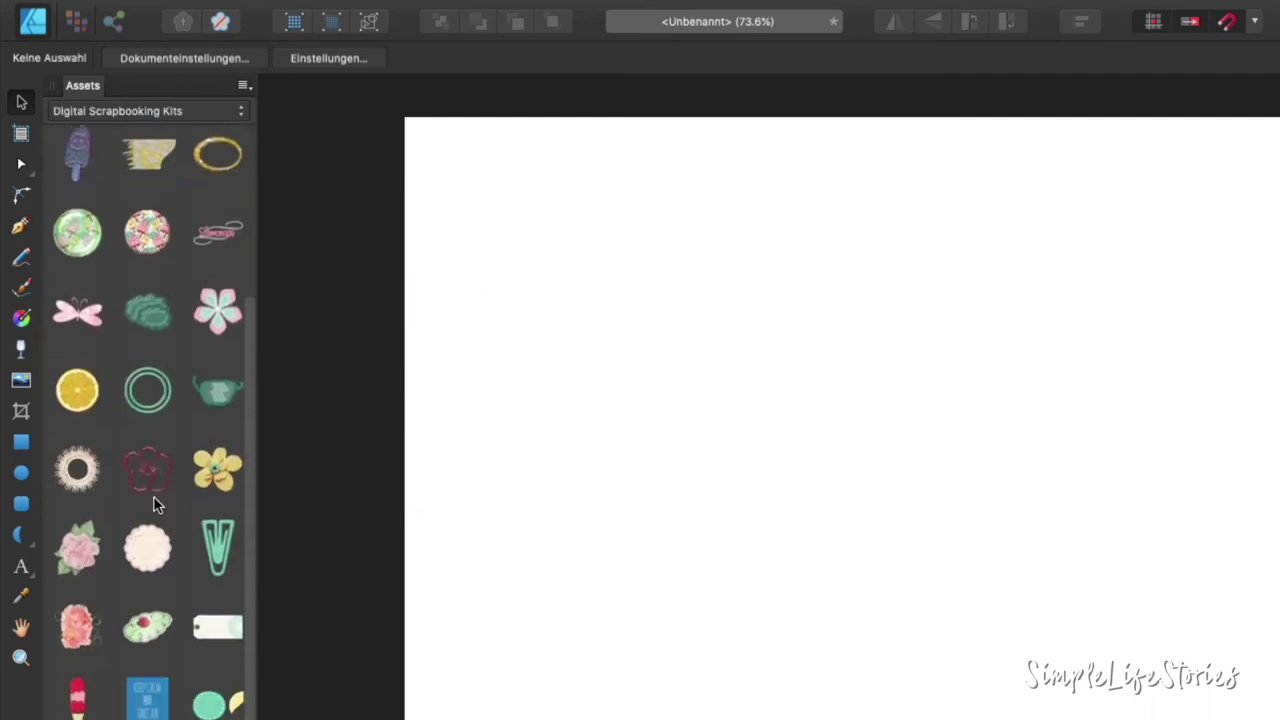
{"action": "scroll", "coordinate": [157, 495], "scroll_direction": "down", "scroll_amount": 2}
{"action": "scroll", "coordinate": [157, 491], "scroll_direction": "down", "scroll_amount": 3}
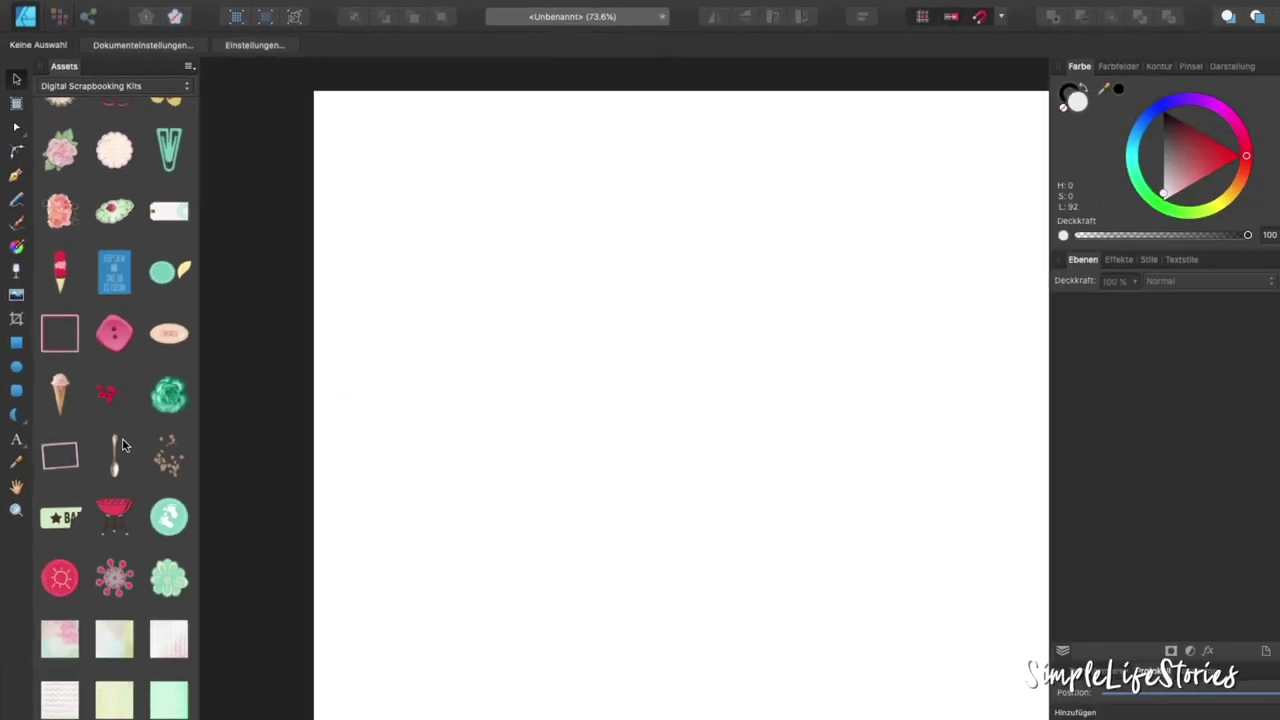
{"action": "scroll", "coordinate": [100, 358], "scroll_direction": "down", "scroll_amount": 5}
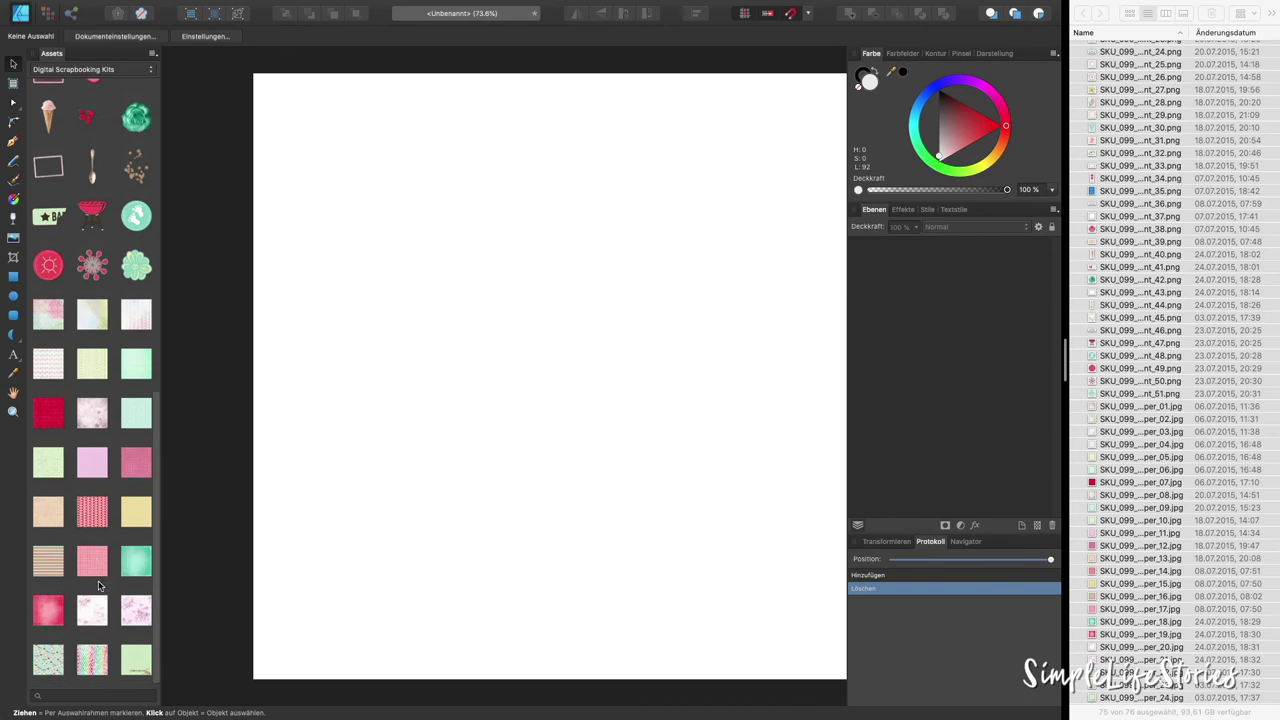
Place the chevron paper SKU_099_Lemonade_and_Ice_Cream_Paper_23 over the whole 12 × 12 page, then deselect it
{"action": "left_click_drag", "start_coordinate": [92, 660], "coordinate": [540, 377]}
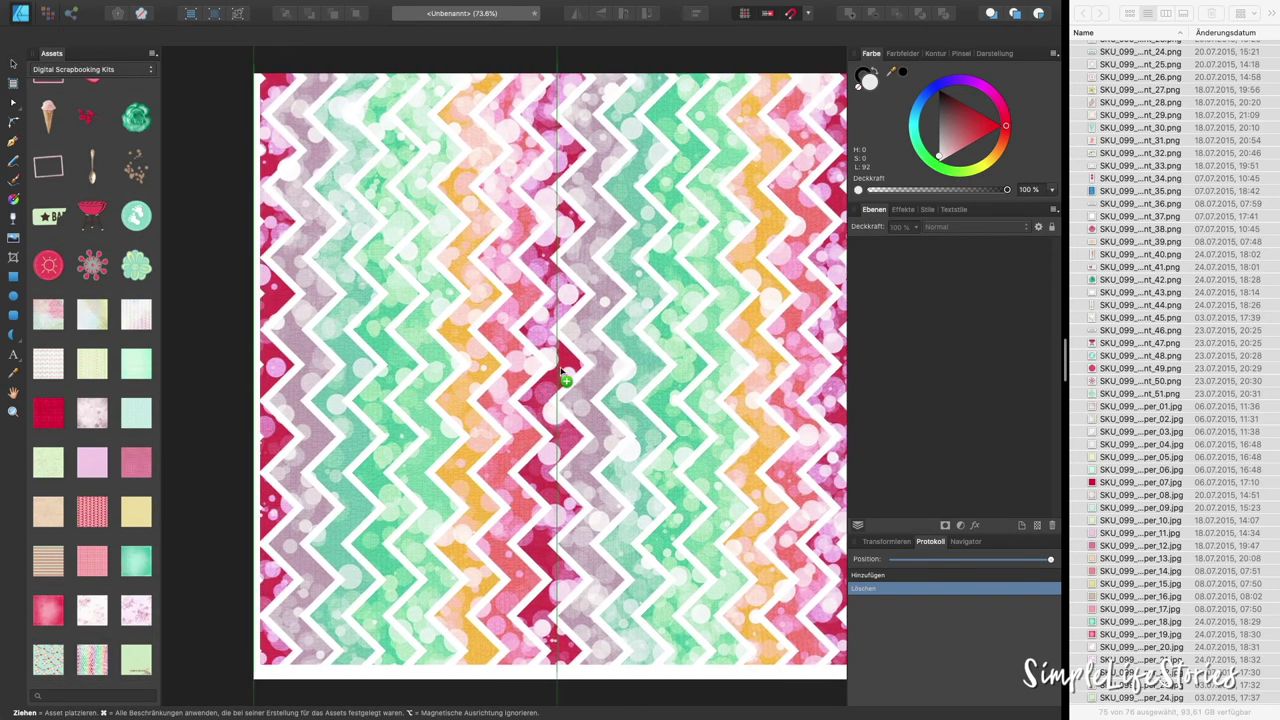
{"action": "left_click_drag", "start_coordinate": [540, 377], "coordinate": [545, 365]}
{"action": "scroll", "coordinate": [467, 340], "scroll_direction": "down", "scroll_amount": 3}
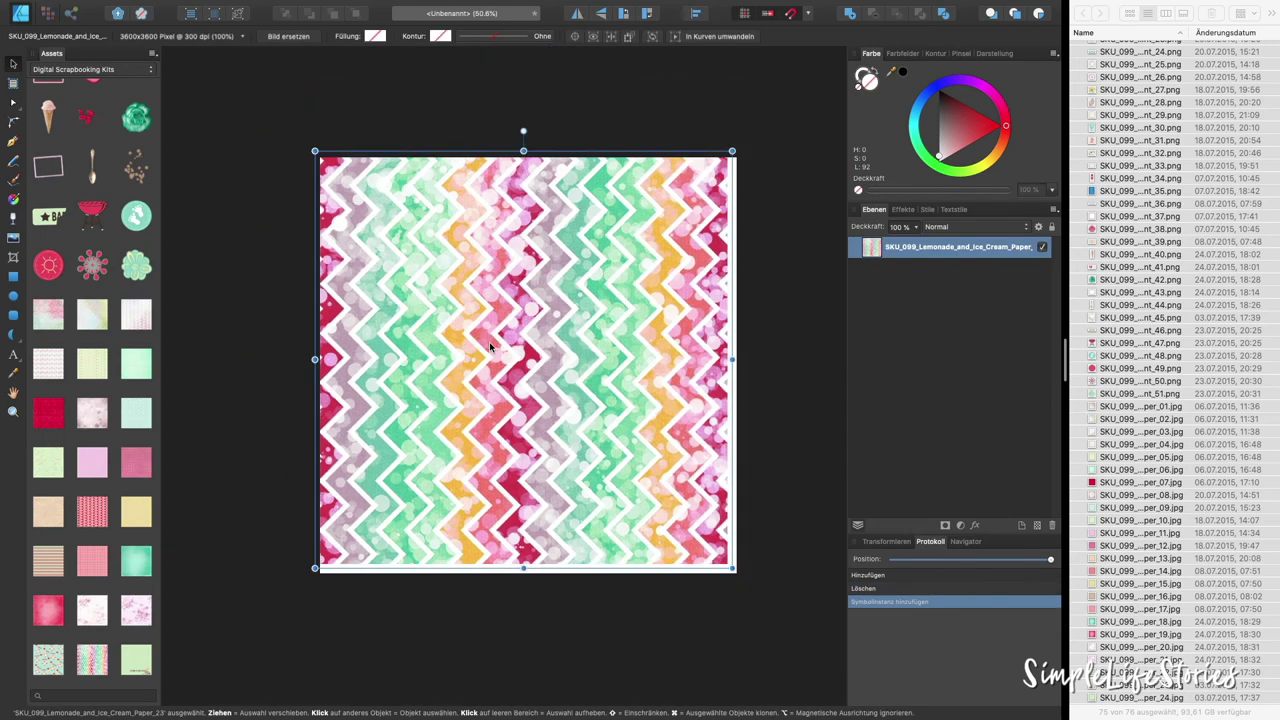
{"action": "left_click", "coordinate": [497, 355]}
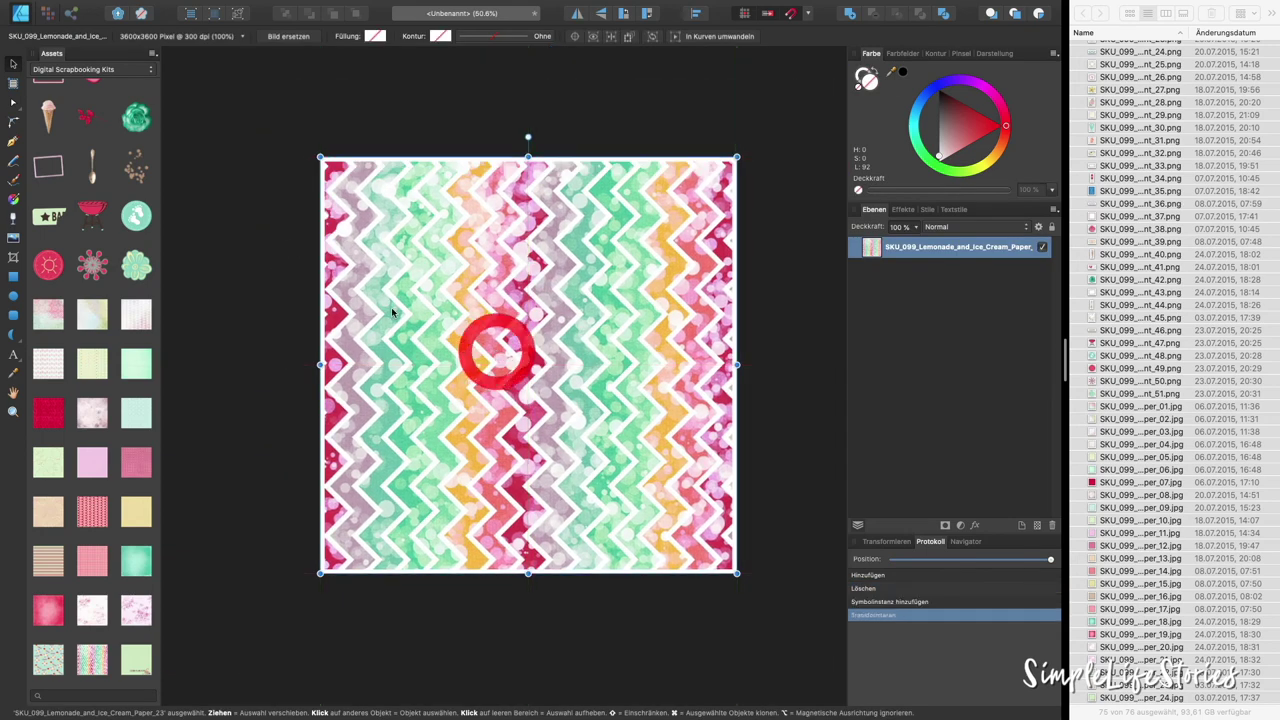
{"action": "left_click", "coordinate": [254, 166]}
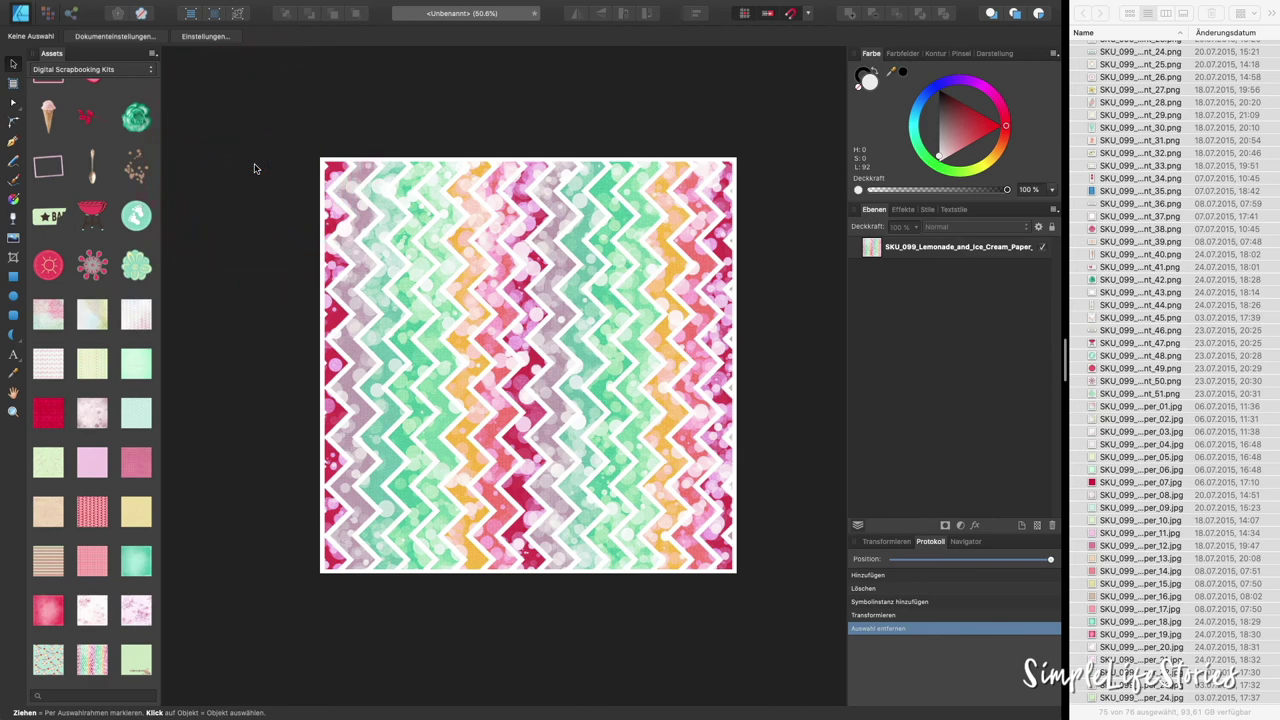